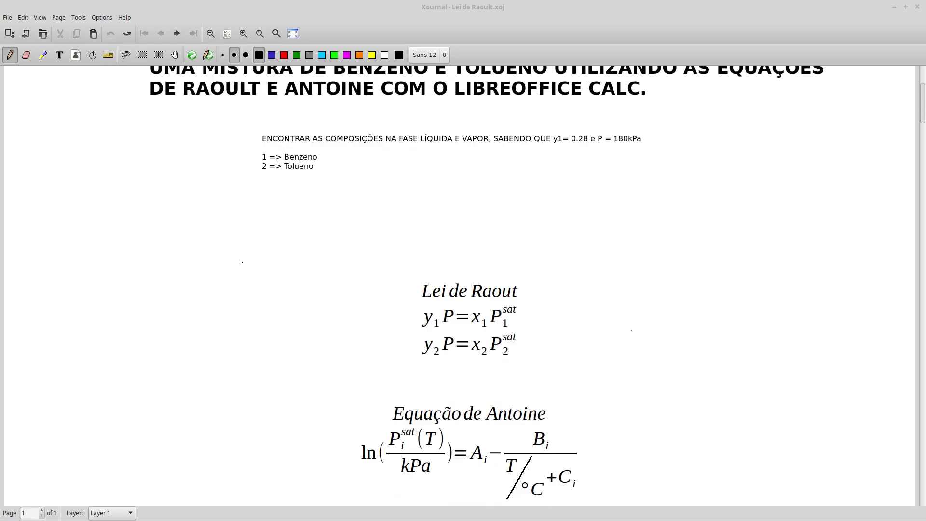
# Sketch a two-phase container below the problem statement, with arrows labelling the upper part "vapor" and the lower part "liquida".
pyautogui.scroll(4, 242, 262)
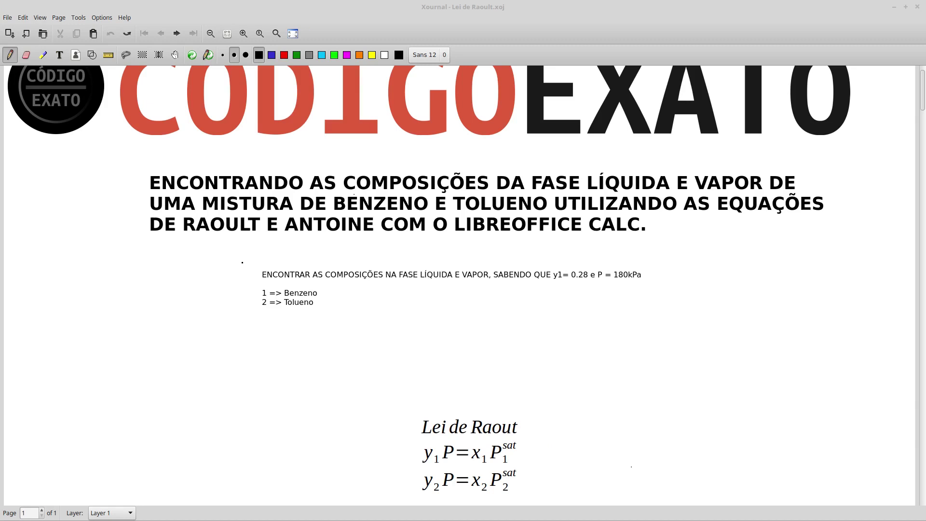
pyautogui.moveTo(425, 329)
pyautogui.mouseDown()
pyautogui.moveTo(429, 390)
pyautogui.moveTo(497, 379)
pyautogui.moveTo(485, 311)
pyautogui.moveTo(429, 322)
pyautogui.moveTo(434, 346)
pyautogui.moveTo(495, 343)
pyautogui.mouseUp()
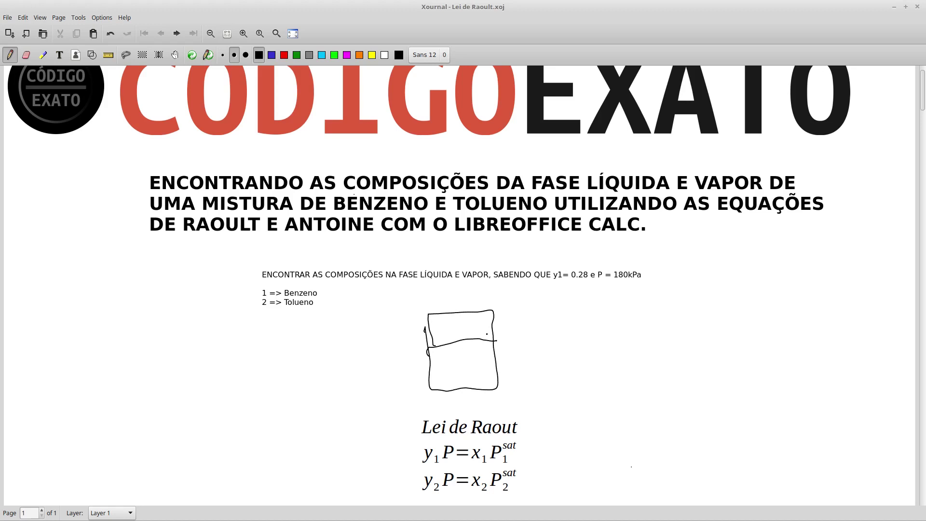
pyautogui.moveTo(544, 318)
pyautogui.mouseDown()
pyautogui.moveTo(490, 331)
pyautogui.moveTo(533, 310)
pyautogui.moveTo(548, 324)
pyautogui.moveTo(571, 310)
pyautogui.mouseUp()
pyautogui.moveTo(508, 365)
pyautogui.mouseDown()
pyautogui.moveTo(545, 355)
pyautogui.moveTo(498, 369)
pyautogui.moveTo(541, 386)
pyautogui.moveTo(553, 374)
pyautogui.mouseUp()
pyautogui.moveTo(553, 371)
pyautogui.mouseDown()
pyautogui.moveTo(595, 362)
pyautogui.moveTo(607, 341)
pyautogui.moveTo(619, 356)
pyautogui.moveTo(633, 349)
pyautogui.mouseUp()
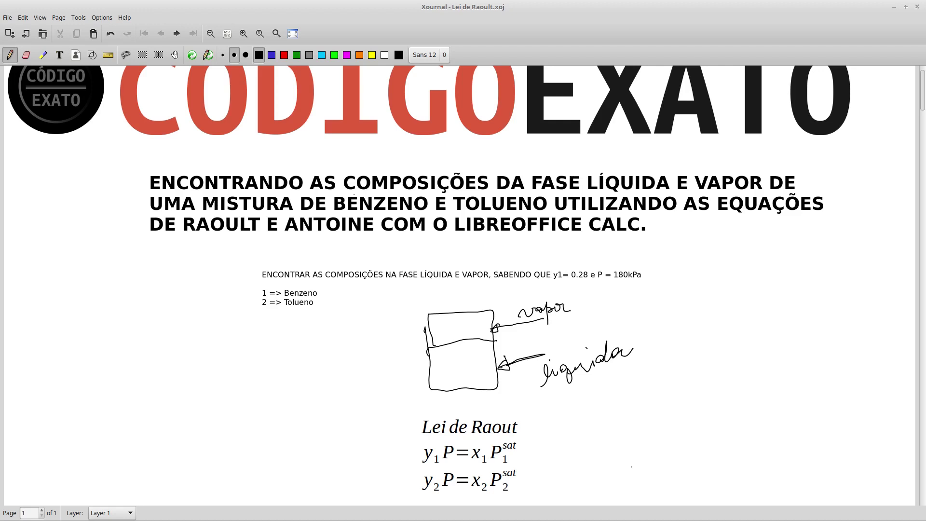
# Mark the first Raoult equation with arrows pointing at y1 and P1sat and circles around P and x1.
pyautogui.scroll(-5, 563, 392)
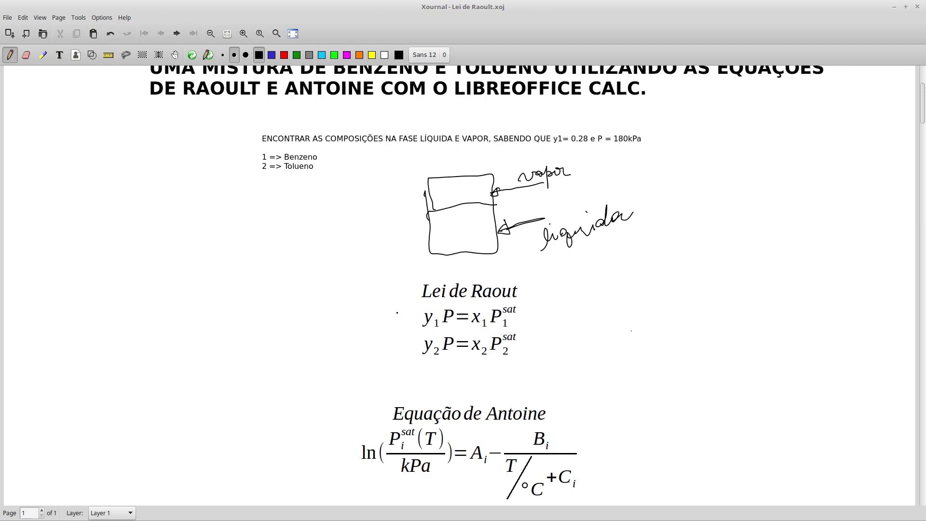
pyautogui.moveTo(394, 307)
pyautogui.mouseDown()
pyautogui.moveTo(423, 322)
pyautogui.moveTo(449, 308)
pyautogui.mouseUp()
pyautogui.moveTo(474, 311)
pyautogui.mouseDown()
pyautogui.moveTo(488, 324)
pyautogui.moveTo(473, 309)
pyautogui.mouseUp()
pyautogui.moveTo(555, 331)
pyautogui.mouseDown()
pyautogui.moveTo(519, 320)
pyautogui.moveTo(529, 318)
pyautogui.mouseUp()
pyautogui.moveTo(519, 317)
pyautogui.mouseDown()
pyautogui.moveTo(530, 320)
pyautogui.moveTo(524, 328)
pyautogui.mouseUp()
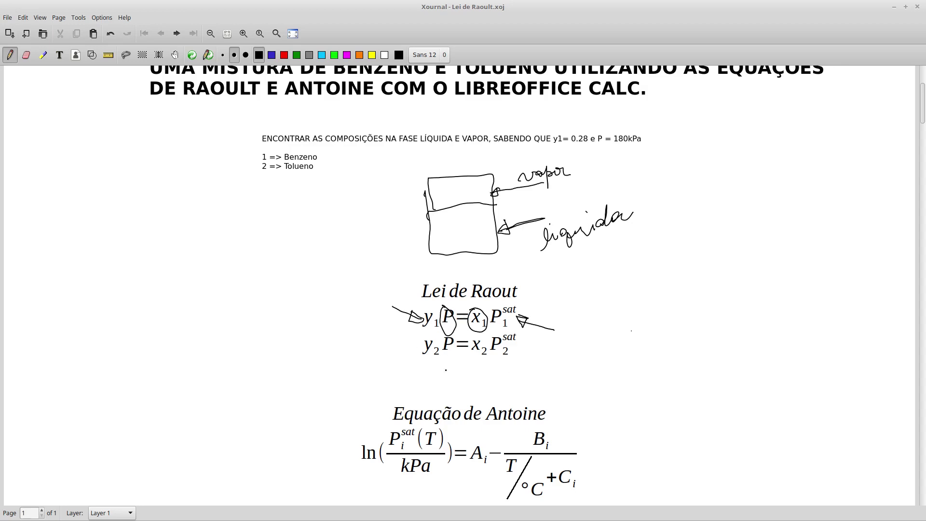
# Draw short strokes above columns A, B and C of the coefficient table and arrows pointing at the Benzeno and Tolueno rows.
pyautogui.scroll(-4, 399, 385)
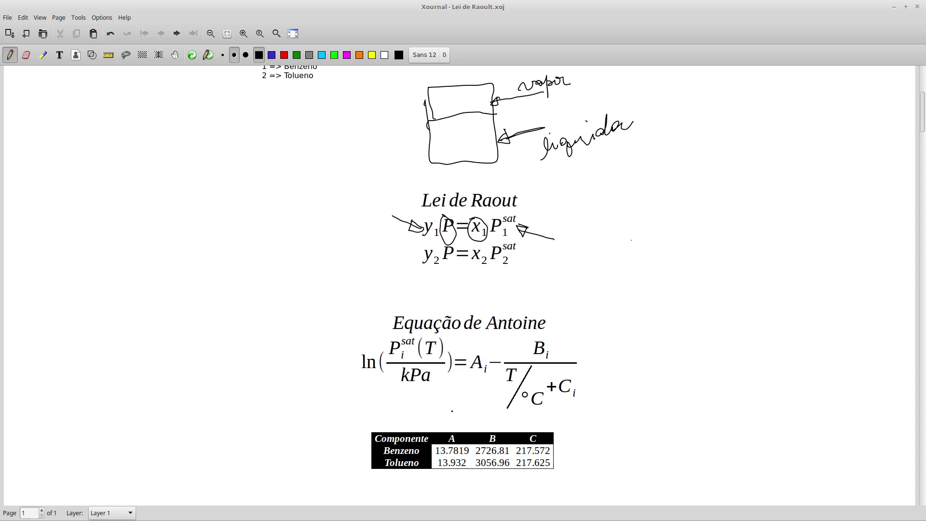
pyautogui.moveTo(463, 396)
pyautogui.mouseDown()
pyautogui.moveTo(459, 418)
pyautogui.moveTo(536, 419)
pyautogui.mouseUp()
pyautogui.moveTo(349, 449)
pyautogui.mouseDown()
pyautogui.moveTo(371, 447)
pyautogui.moveTo(363, 451)
pyautogui.moveTo(371, 466)
pyautogui.mouseUp()
# Annotate both Raoult equations with arcs across the equals signs, minus marks and "= 0", and circle y1 and y2.
pyautogui.click(430, 269)
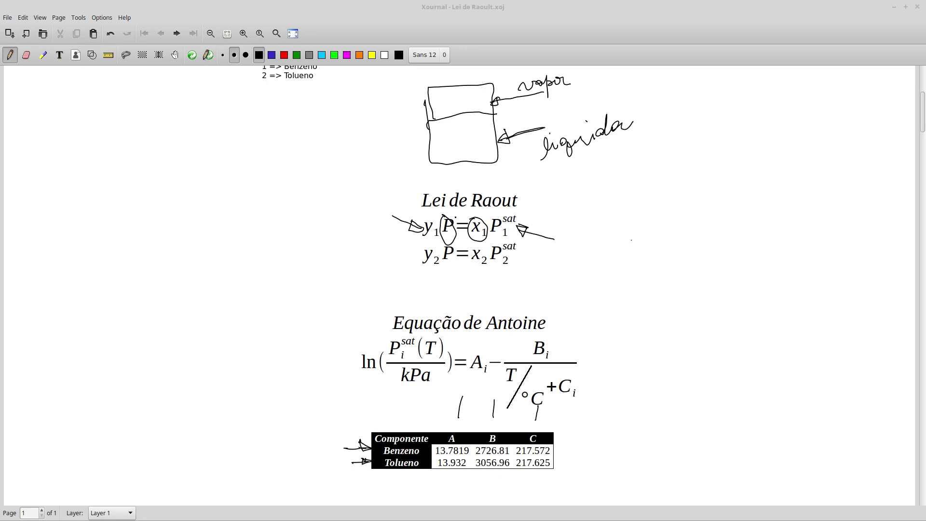
pyautogui.moveTo(451, 216); pyautogui.dragTo(468, 213)
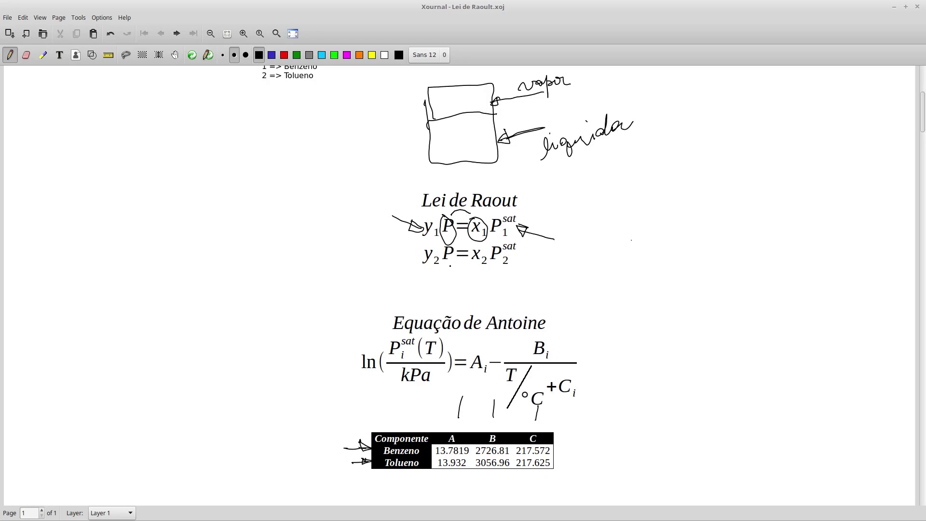
pyautogui.moveTo(450, 260)
pyautogui.mouseDown()
pyautogui.moveTo(472, 272)
pyautogui.moveTo(478, 264)
pyautogui.mouseUp()
pyautogui.moveTo(485, 277); pyautogui.dragTo(513, 276)
pyautogui.moveTo(528, 257)
pyautogui.mouseDown()
pyautogui.moveTo(552, 252)
pyautogui.moveTo(546, 221)
pyautogui.mouseUp()
pyautogui.click(559, 241)
pyautogui.moveTo(536, 225); pyautogui.dragTo(566, 220)
pyautogui.moveTo(486, 291)
pyautogui.mouseDown()
pyautogui.moveTo(510, 289)
pyautogui.moveTo(484, 291)
pyautogui.mouseUp()
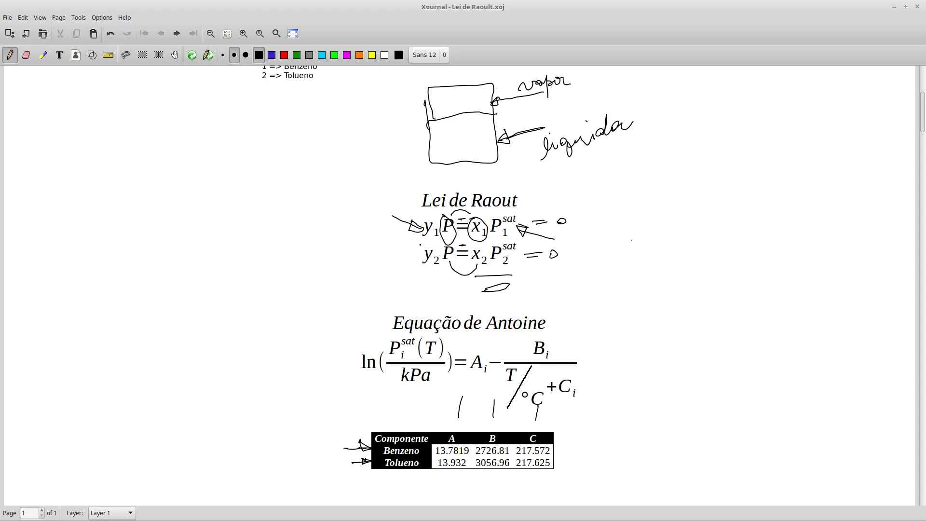
pyautogui.moveTo(414, 213)
pyautogui.mouseDown()
pyautogui.moveTo(435, 241)
pyautogui.moveTo(418, 211)
pyautogui.mouseUp()
pyautogui.moveTo(411, 250)
pyautogui.mouseDown()
pyautogui.moveTo(440, 256)
pyautogui.moveTo(411, 255)
pyautogui.mouseUp()
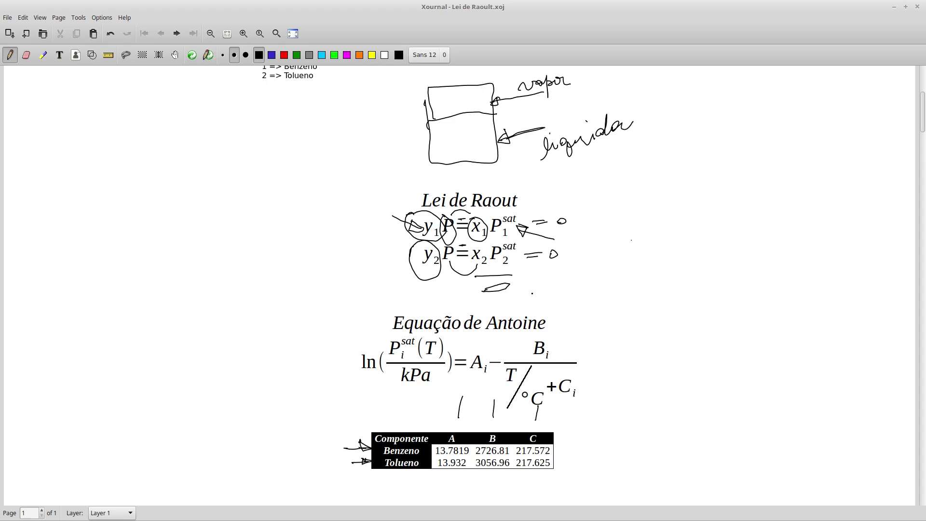
# Switch to the LibreOffice Calc sheet and examine the Antoine coefficients for Benzeno and Tolueno and the equation image.
pyautogui.hotkey('alt', 'Tab')
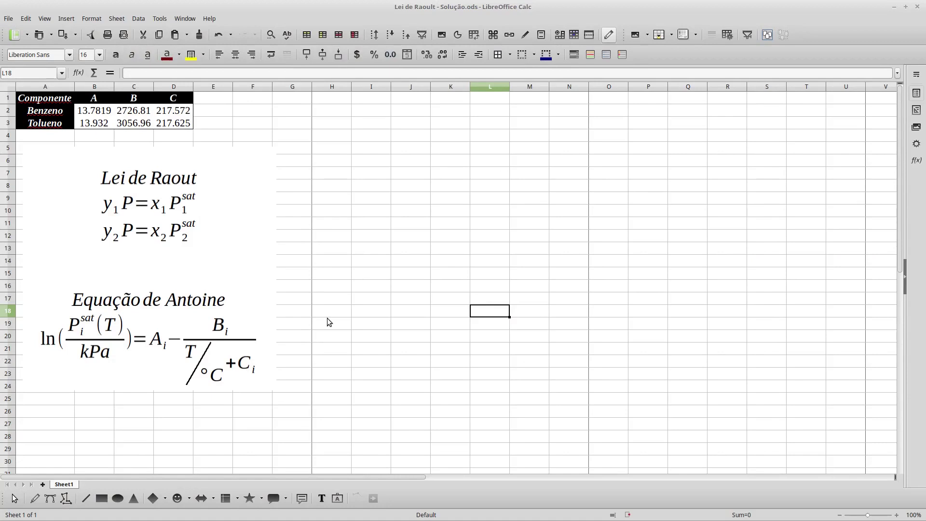
pyautogui.click(98, 115)
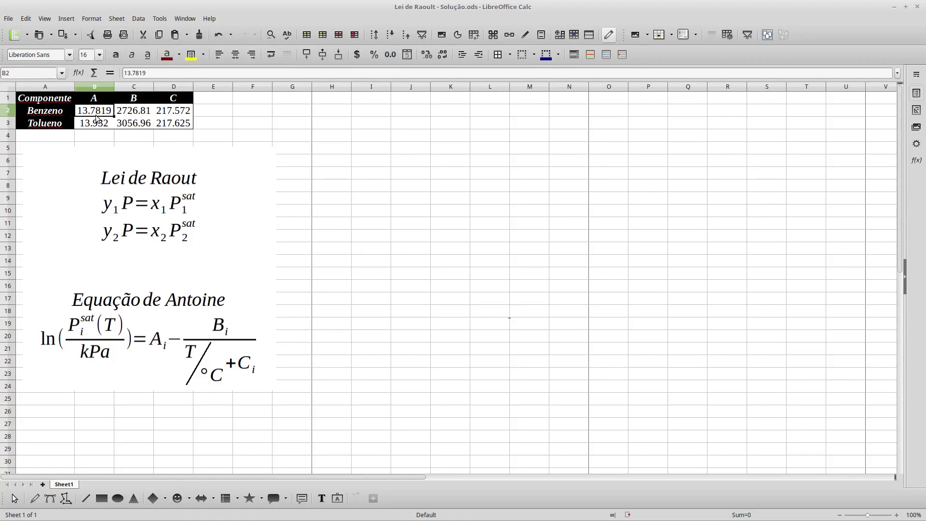
pyautogui.click(125, 126)
pyautogui.click(150, 220)
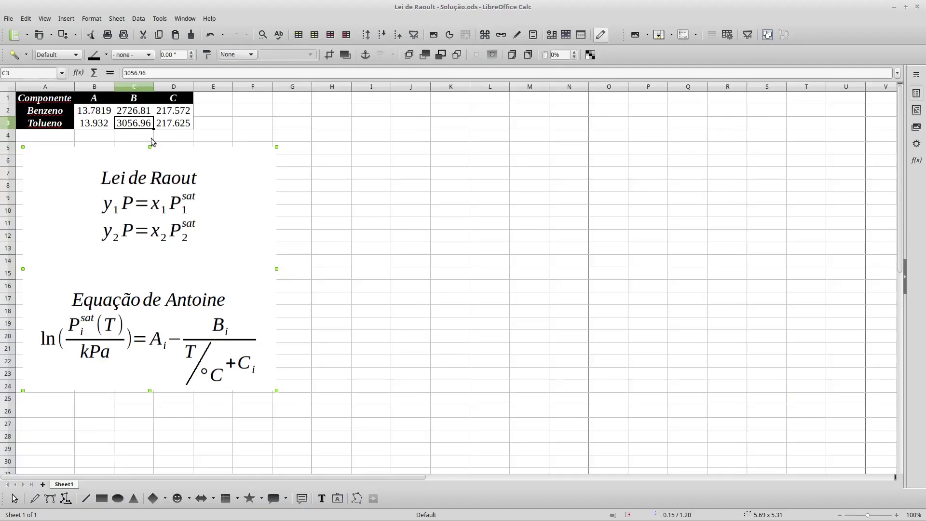
pyautogui.click(137, 117)
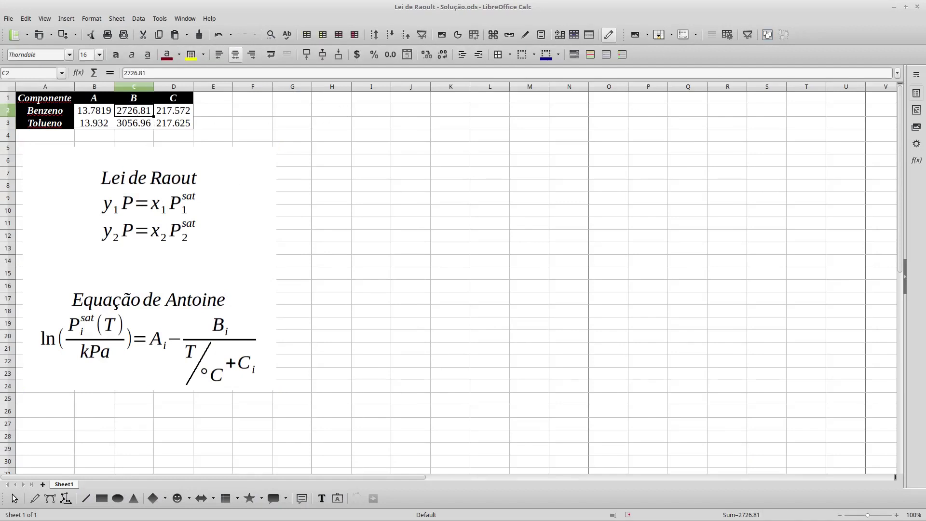
# Switch back to the Xournal notes and circle the given data, 180kPa and y1, in the problem statement.
pyautogui.hotkey('alt', 'Tab')
pyautogui.scroll(5, 463, 289)
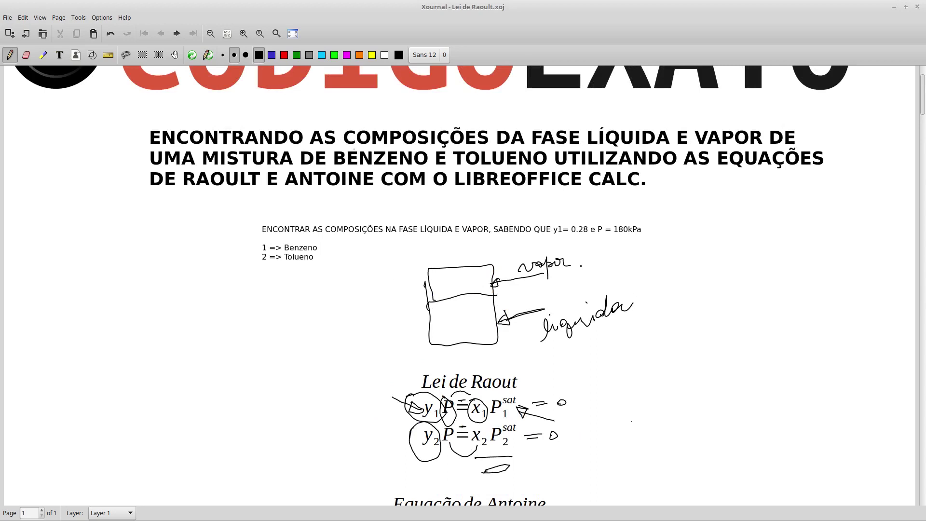
pyautogui.moveTo(617, 220)
pyautogui.mouseDown()
pyautogui.moveTo(611, 246)
pyautogui.moveTo(647, 212)
pyautogui.moveTo(613, 219)
pyautogui.mouseUp()
pyautogui.moveTo(564, 217)
pyautogui.mouseDown()
pyautogui.moveTo(551, 241)
pyautogui.moveTo(565, 218)
pyautogui.mouseUp()
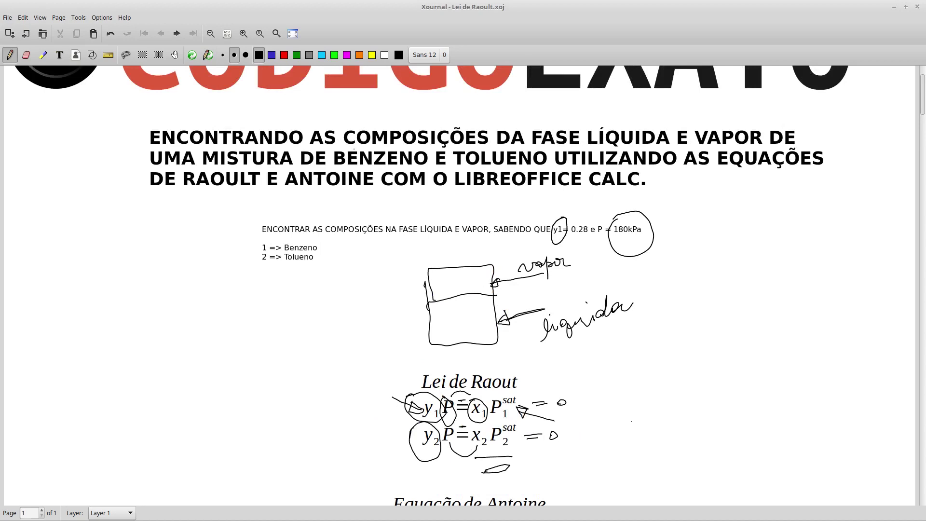
pyautogui.scroll(-4, 537, 198)
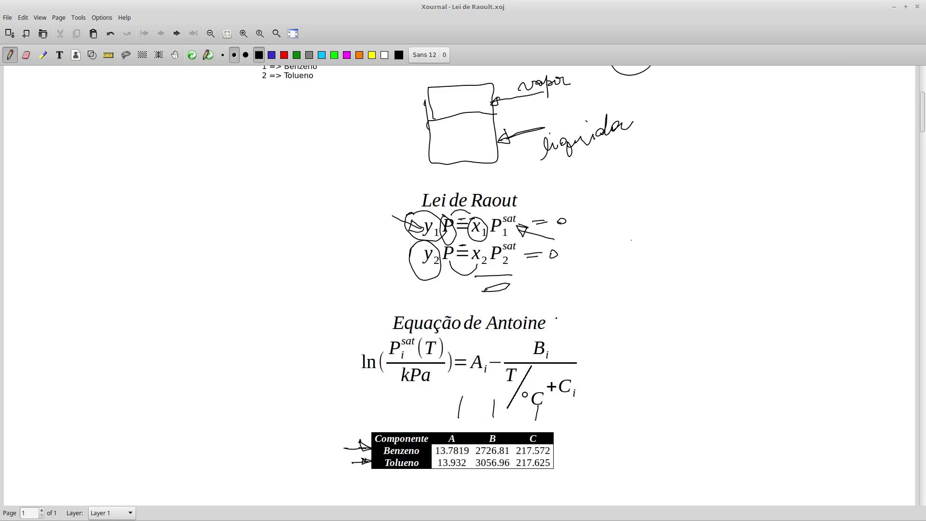
pyautogui.scroll(3, 557, 318)
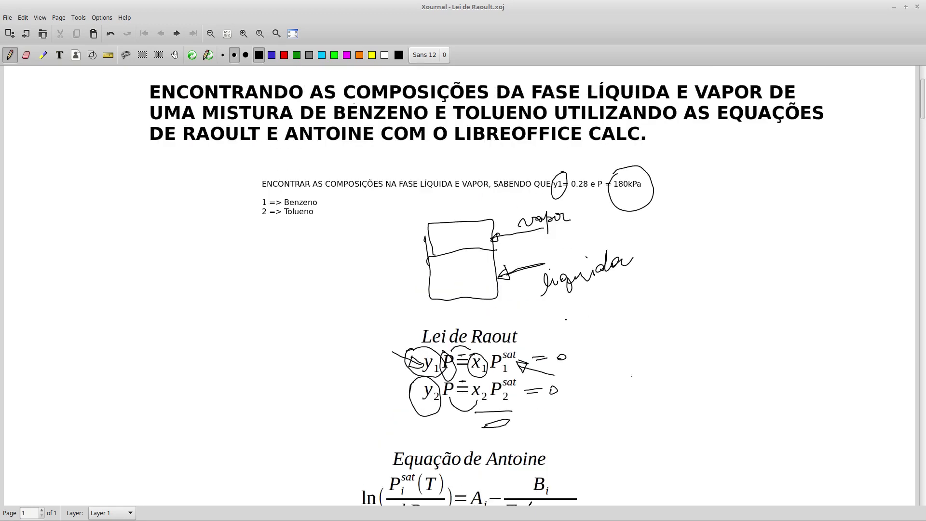
# Switch to LibreOffice Calc and enter the pressure in row 1: P in H1, 180 in I1 and kPa in J1.
pyautogui.hotkey('alt', 'Tab')
pyautogui.click(336, 101)
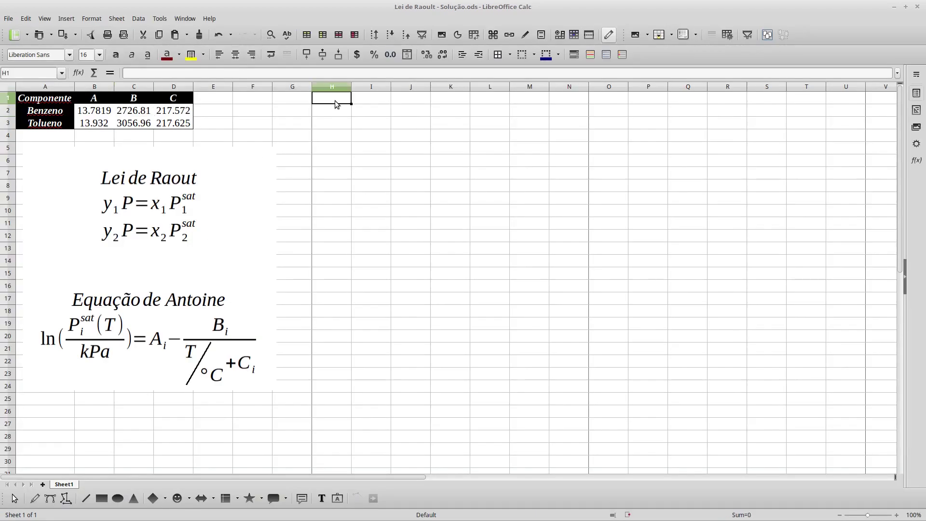
pyautogui.write('P')
pyautogui.press('Tab')
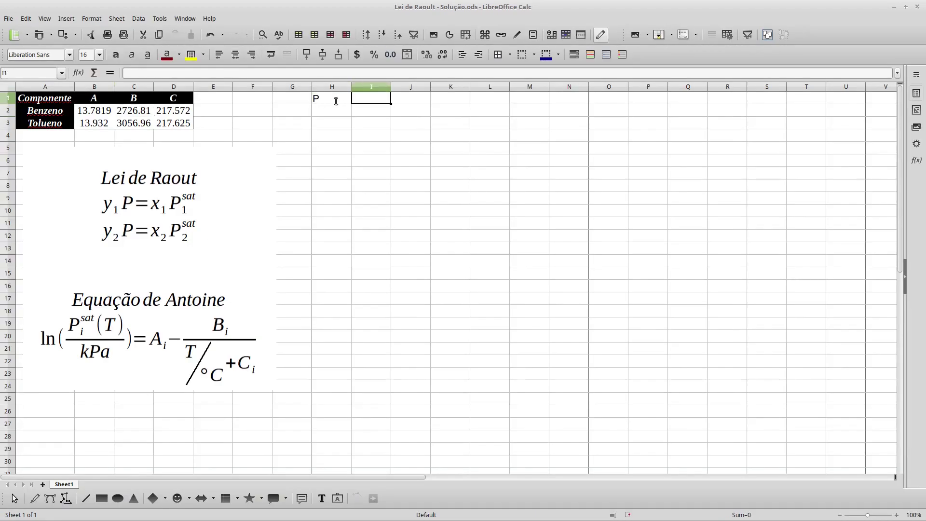
pyautogui.write('180')
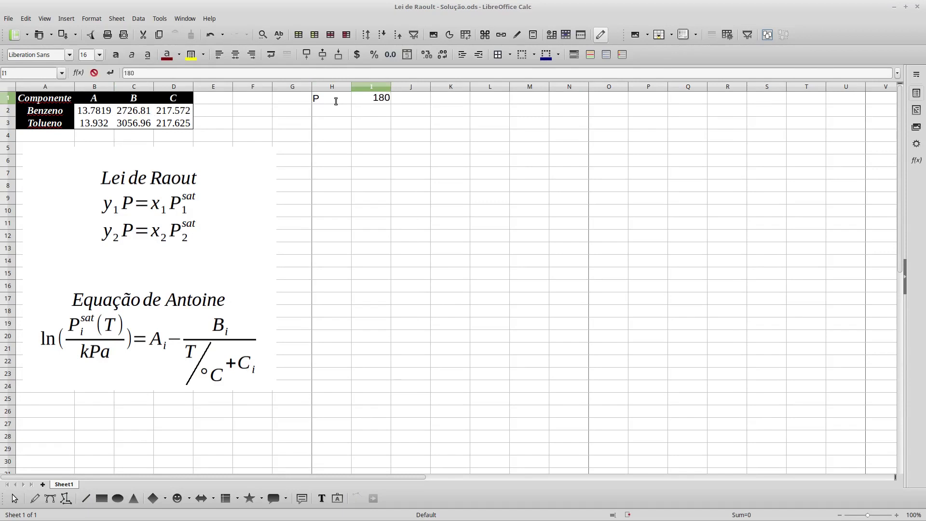
pyautogui.press('Tab')
pyautogui.write('Kpa')
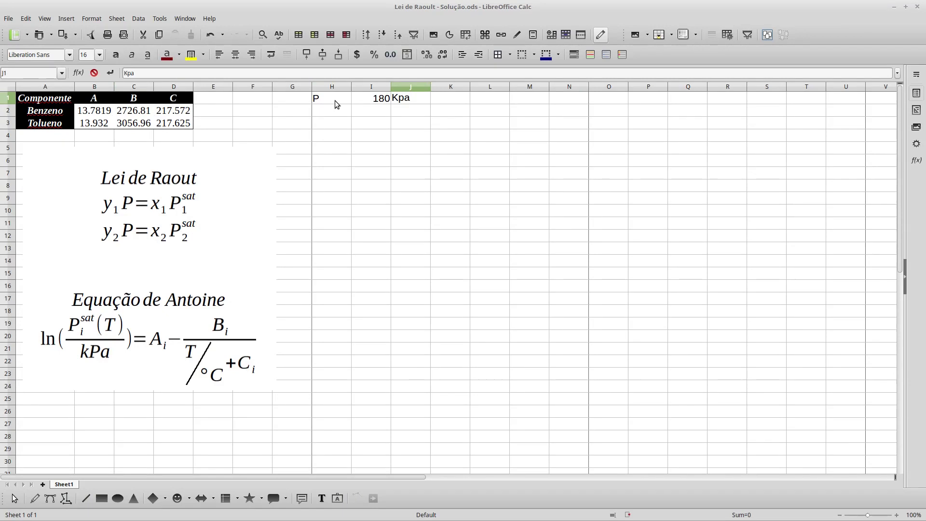
pyautogui.press('BackSpace')
pyautogui.write('kPa')
pyautogui.press('Return')
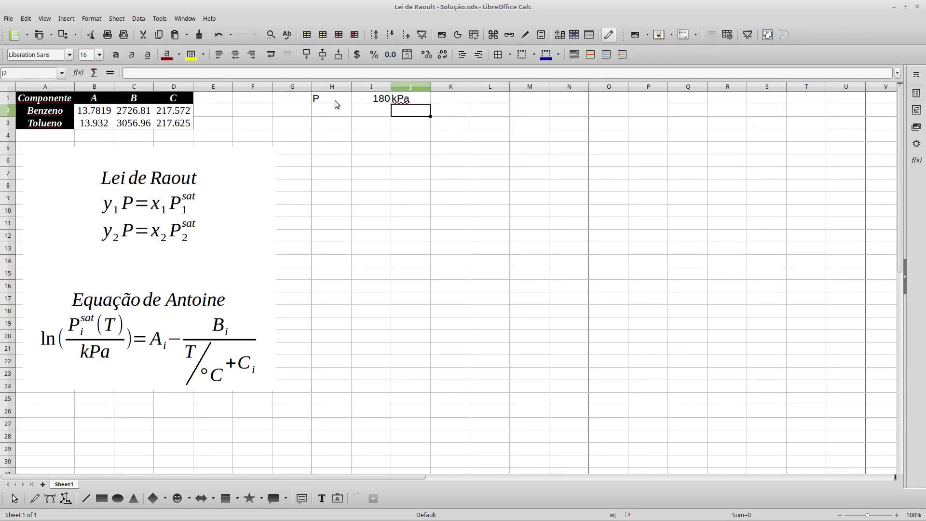
# Enter the label y1 in H2 and its value 0.28 in I2.
pyautogui.press('Left')
pyautogui.press('Left')
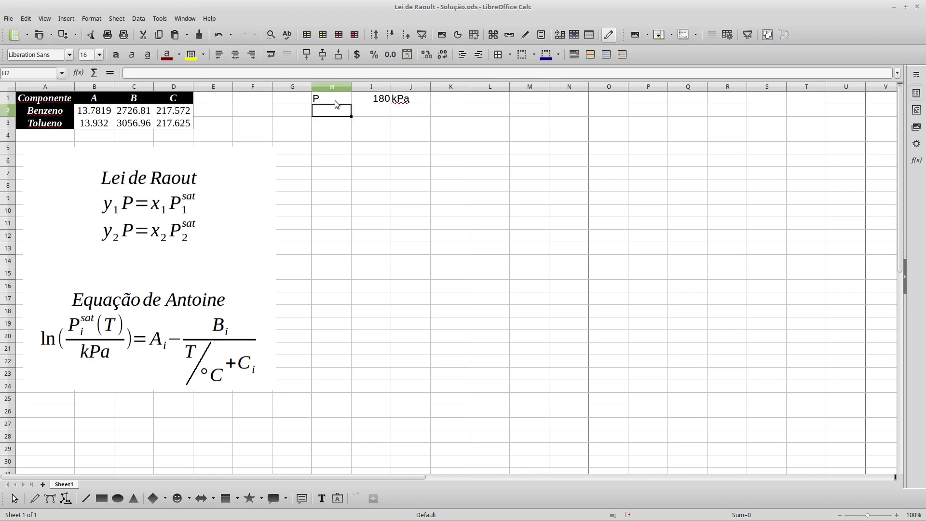
pyautogui.write('x')
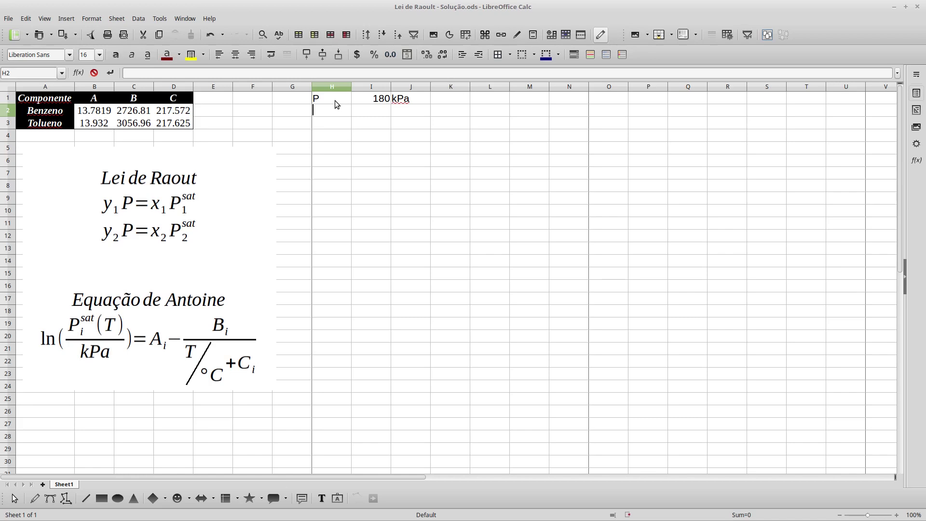
pyautogui.write('1')
pyautogui.press('Tab')
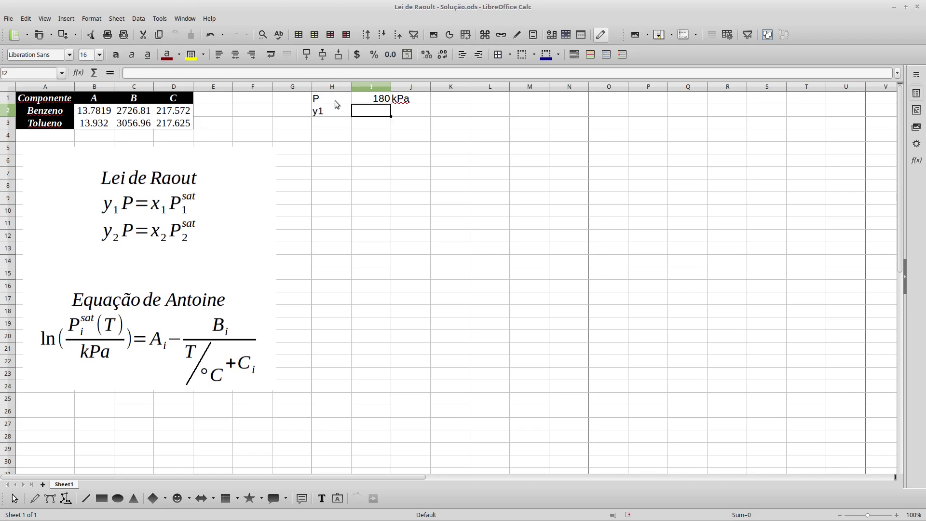
pyautogui.write('0.28')
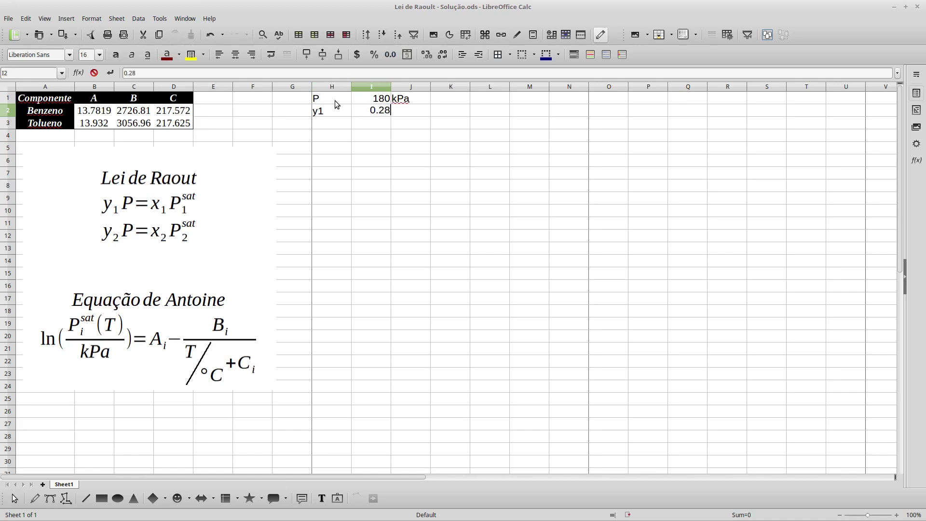
pyautogui.press('Return')
# Enter the label y2 in H3 and calculate it in I3 with the formula =1-I2.
pyautogui.press('Return')
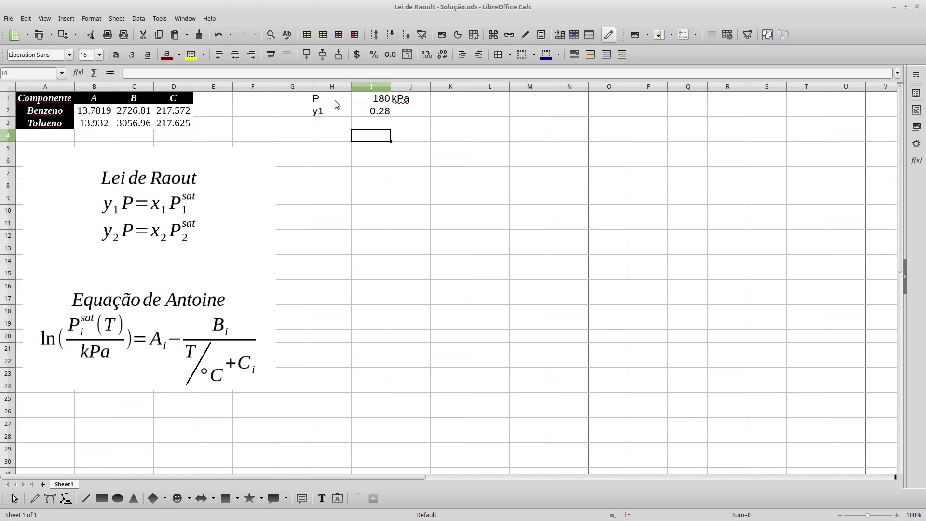
pyautogui.press('Up')
pyautogui.press('Left')
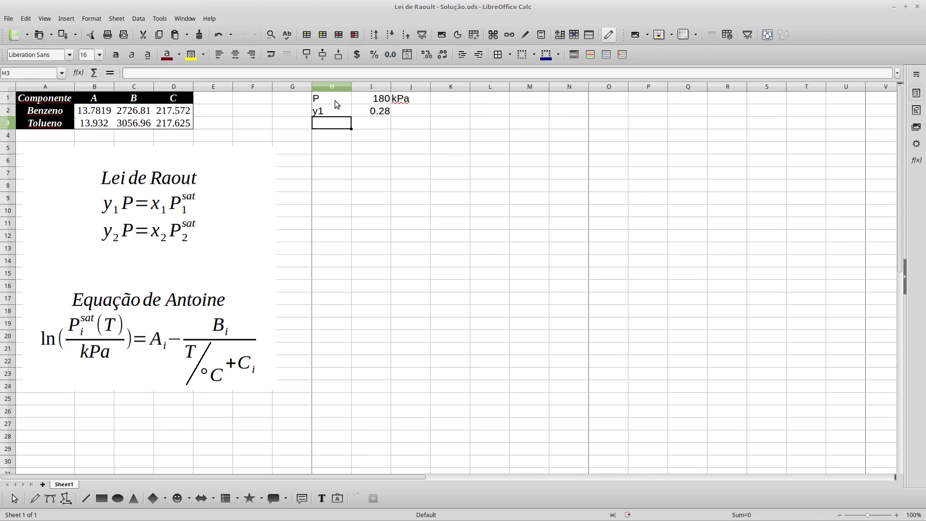
pyautogui.write('y2')
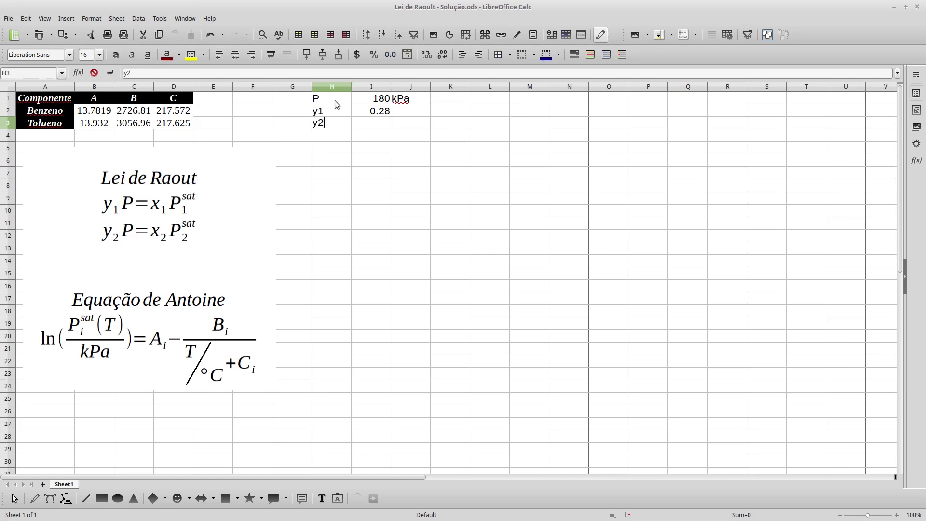
pyautogui.press('Tab')
pyautogui.write('=1-')
pyautogui.click(371, 110)
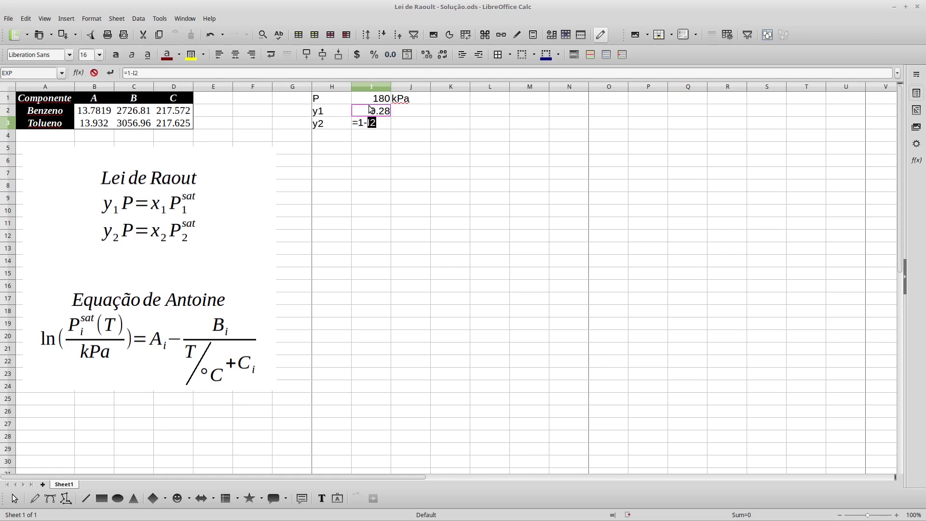
pyautogui.press('Return')
# Enter the temperature label T in L1 and the value 110 in M1.
pyautogui.moveTo(489, 98); pyautogui.dragTo(530, 98)
pyautogui.click(480, 93)
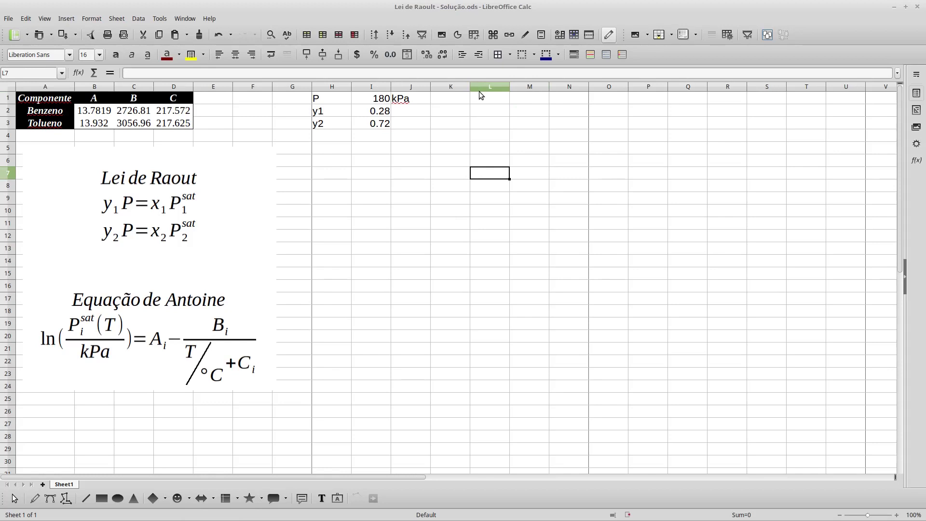
pyautogui.click(502, 99)
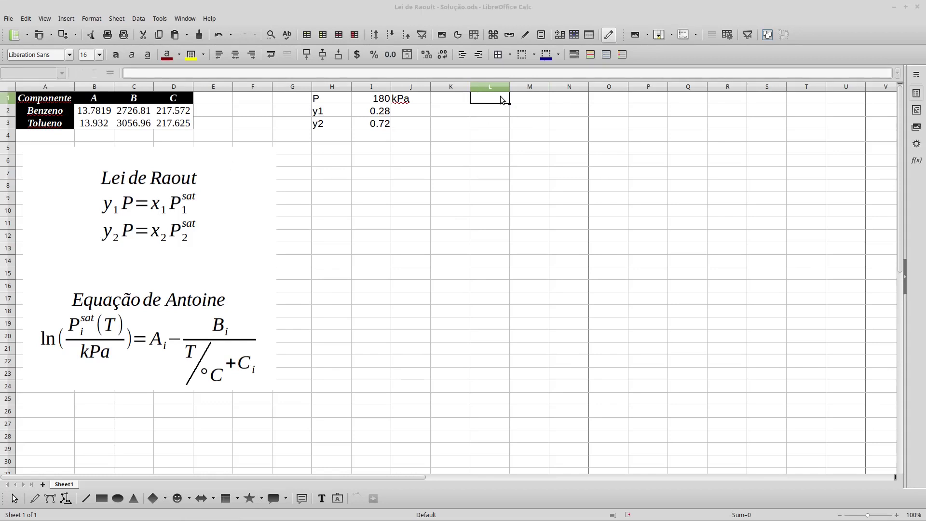
pyautogui.click(488, 126)
pyautogui.click(493, 97)
pyautogui.write('T')
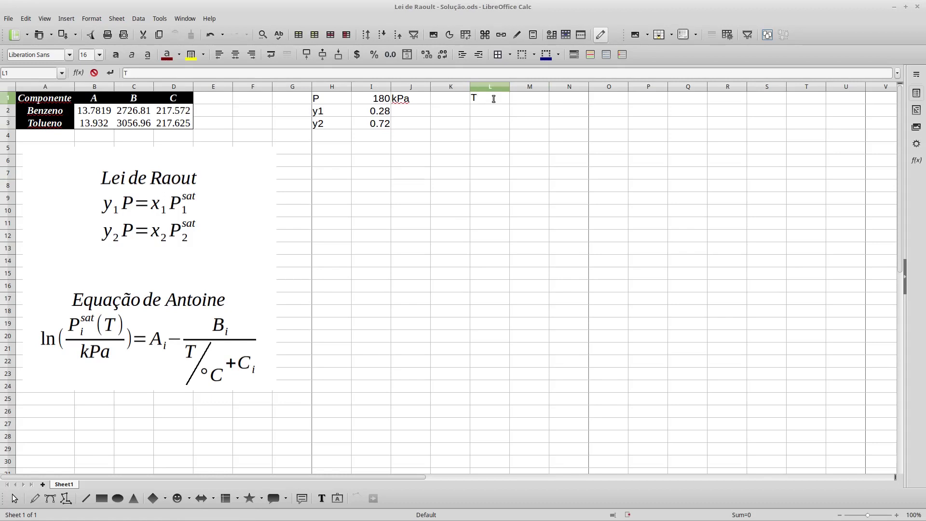
pyautogui.press('Tab')
pyautogui.write('110')
pyautogui.press('Return')
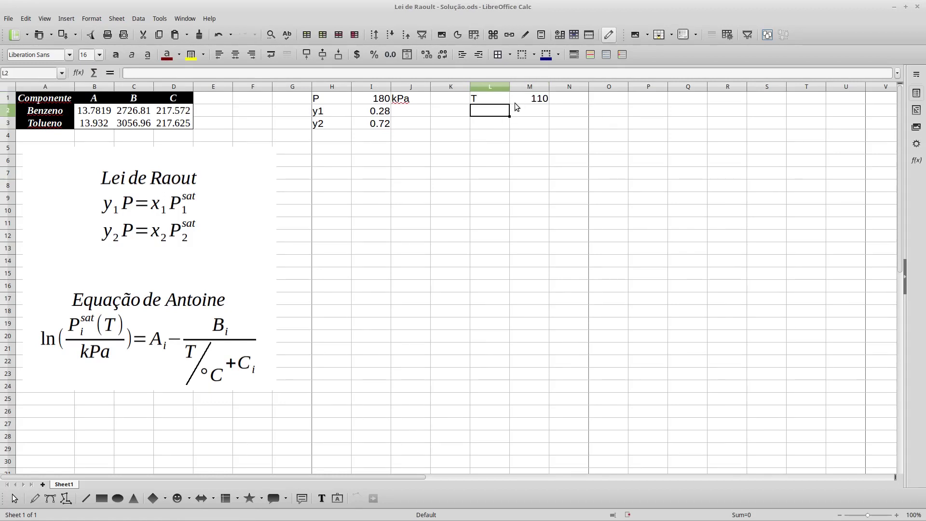
# Enter the label x1 in L2 and its value 0.23 in M2.
pyautogui.write('x1')
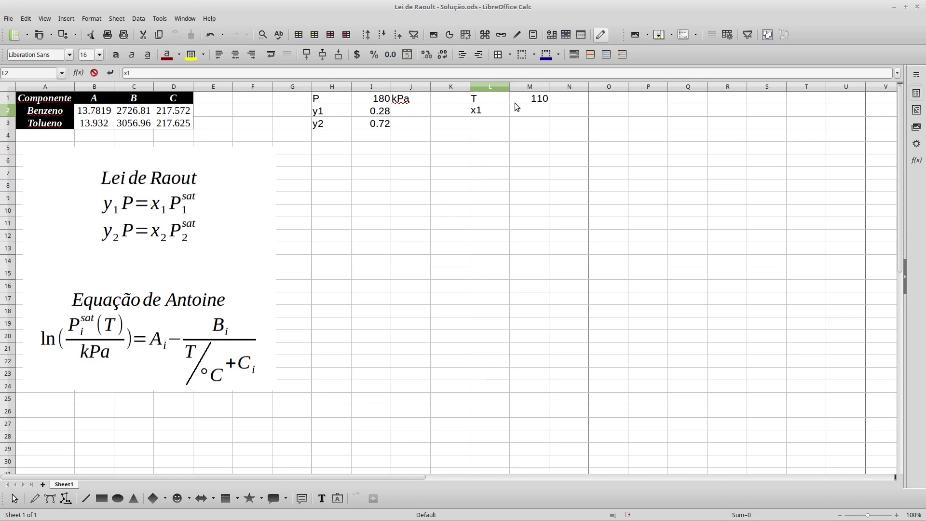
pyautogui.press('Tab')
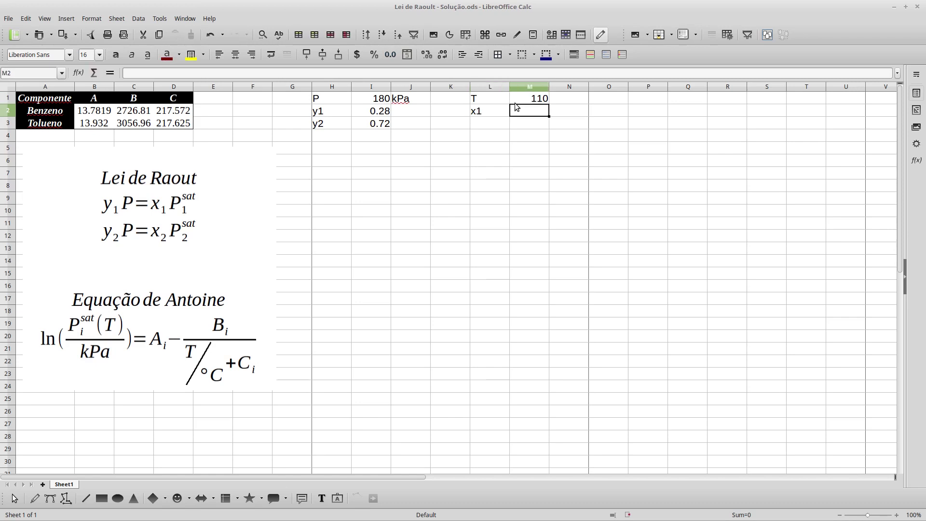
pyautogui.write('0.23')
pyautogui.press('Return')
# Enter the label x2 in L3 and calculate it in M3 with the formula =1-M2.
pyautogui.write('x2')
pyautogui.press('Tab')
pyautogui.write('=')
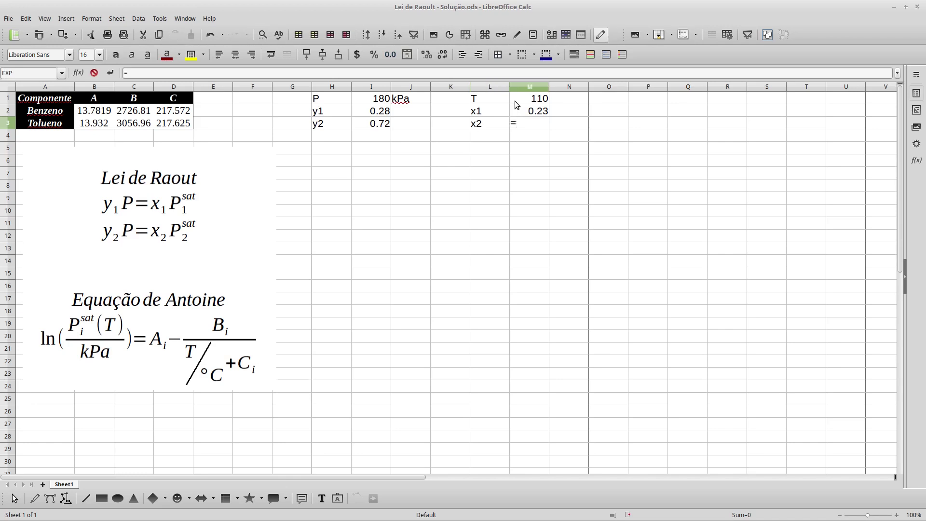
pyautogui.write('1-')
pyautogui.click(527, 111)
pyautogui.press('Return')
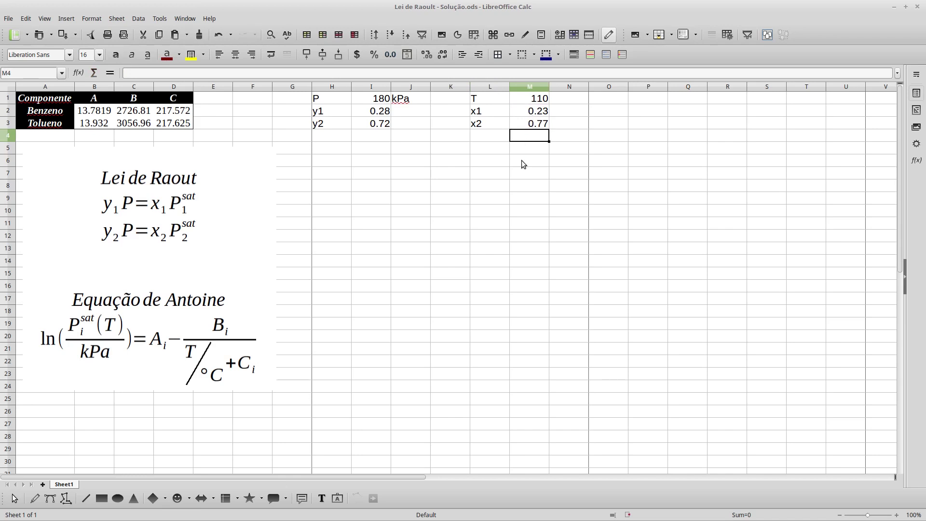
# Give the T and x1 value cells M1:M2 a light green background.
pyautogui.moveTo(534, 98); pyautogui.dragTo(534, 111)
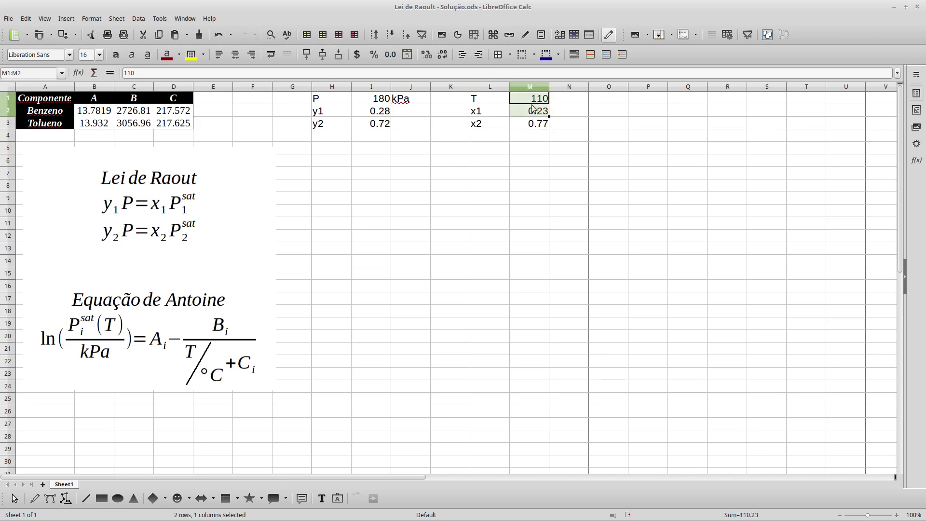
pyautogui.click(204, 56)
pyautogui.click(273, 133)
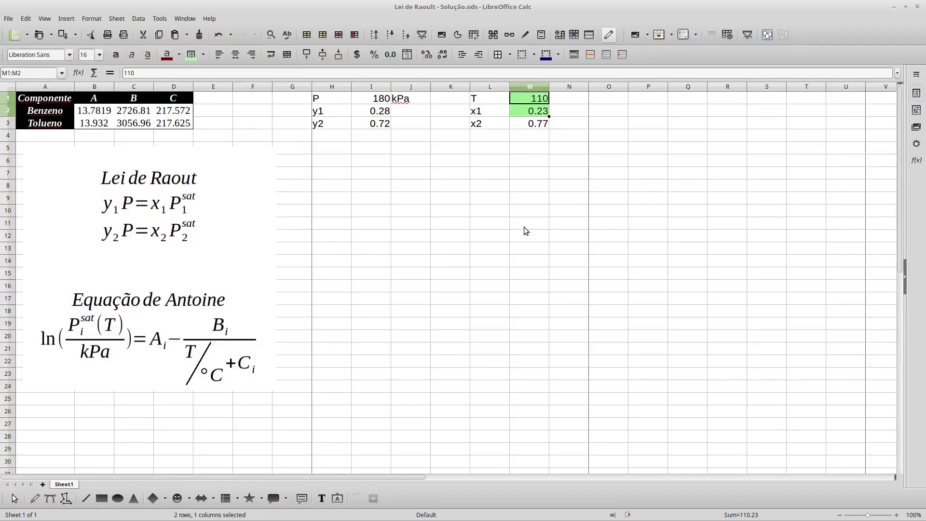
pyautogui.click(527, 225)
pyautogui.moveTo(534, 99)
pyautogui.mouseDown()
pyautogui.moveTo(534, 124)
pyautogui.moveTo(535, 115)
pyautogui.mouseUp()
# Enter the saturation pressure labels Psat1 in H5 and psat2 in H6.
pyautogui.click(337, 151)
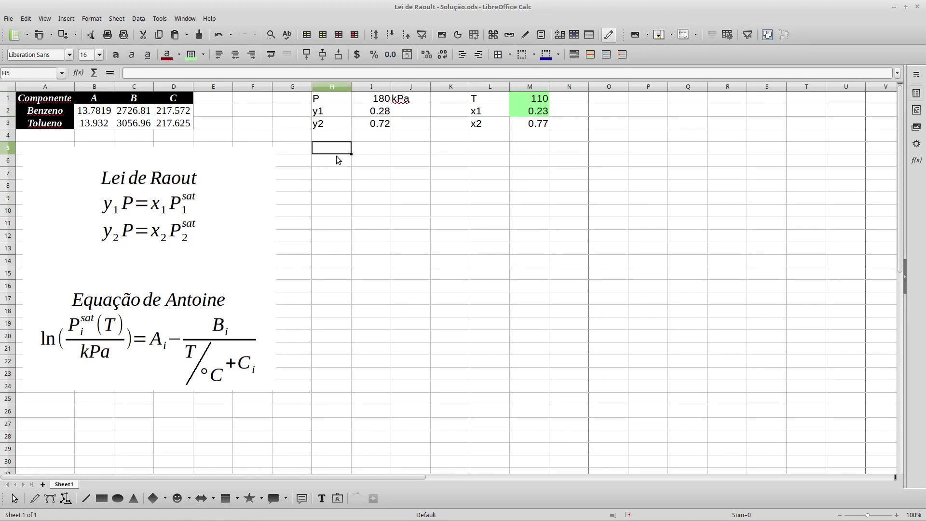
pyautogui.write("Psat'")
pyautogui.press('BackSpace')
pyautogui.write('1')
pyautogui.press('Return')
pyautogui.write('ps')
pyautogui.press('BackSpace')
pyautogui.write('sat2')
pyautogui.press('Return')
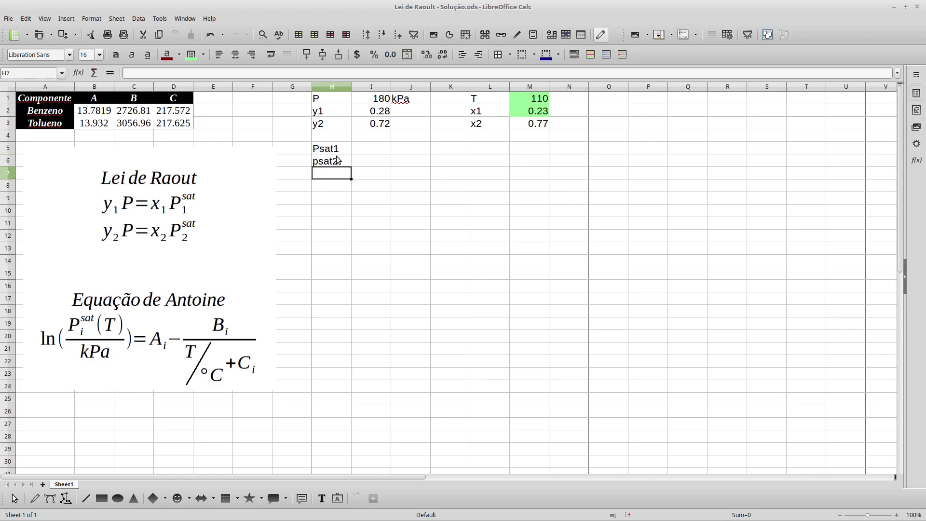
# Calculate benzene's saturation pressure in I5 with the Antoine formula =EXP(B2-(C2/(M1+D2))).
pyautogui.click(372, 153)
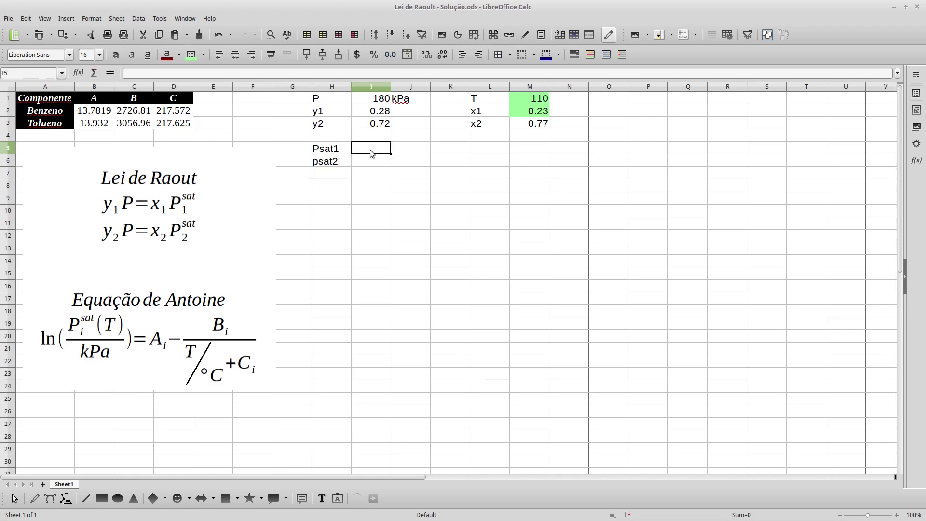
pyautogui.write('=')
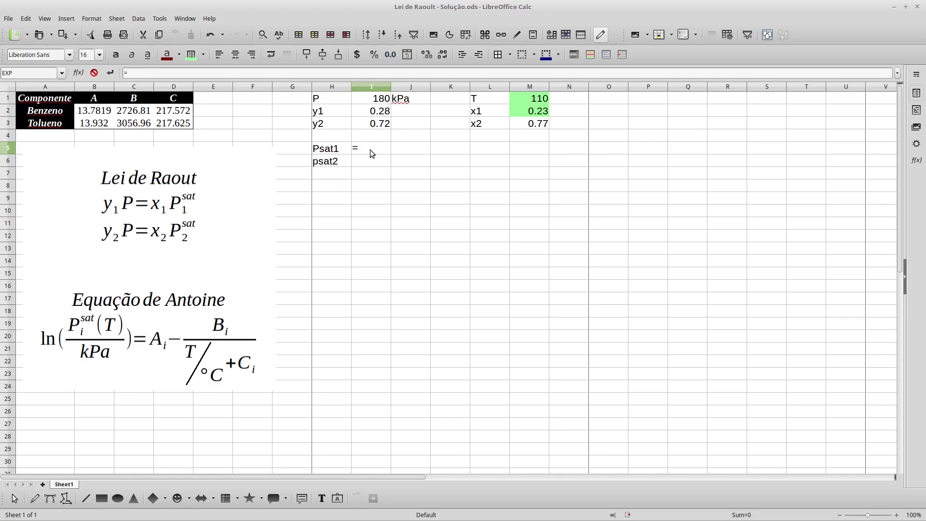
pyautogui.write('exp(')
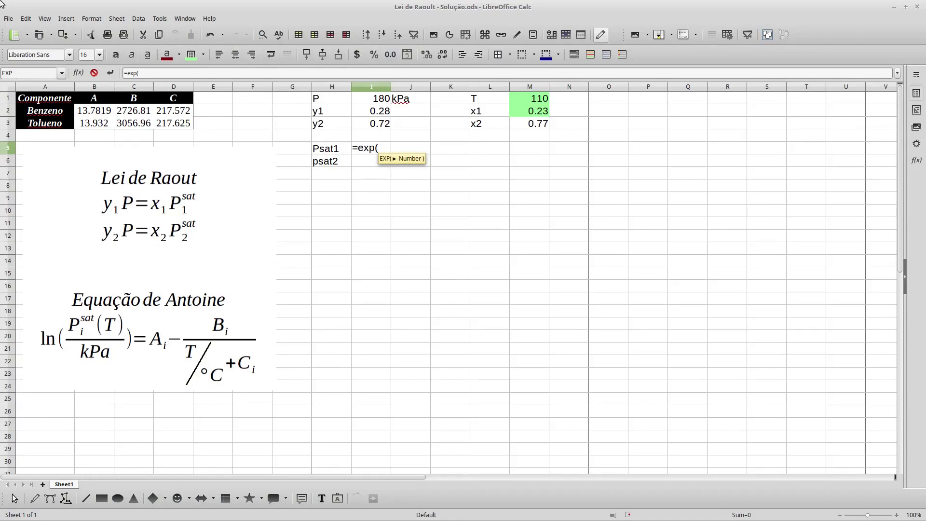
pyautogui.click(331, 235)
pyautogui.press('BackSpace')
pyautogui.press('BackSpace')
pyautogui.press('BackSpace')
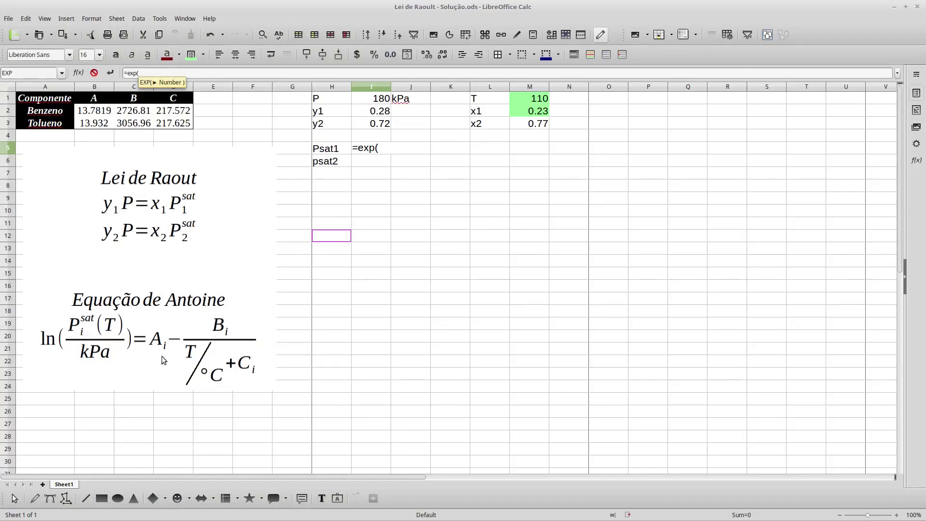
pyautogui.click(99, 112)
pyautogui.write('-')
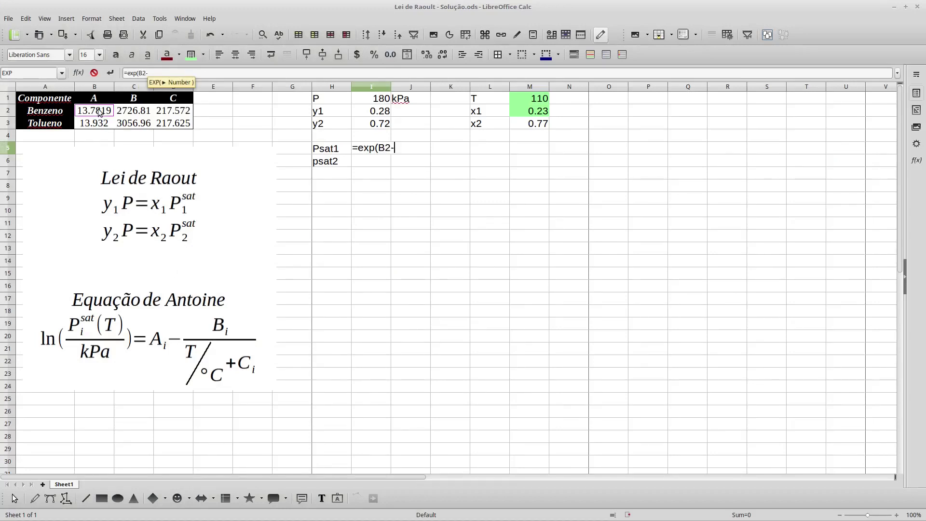
pyautogui.write('(')
pyautogui.click(133, 113)
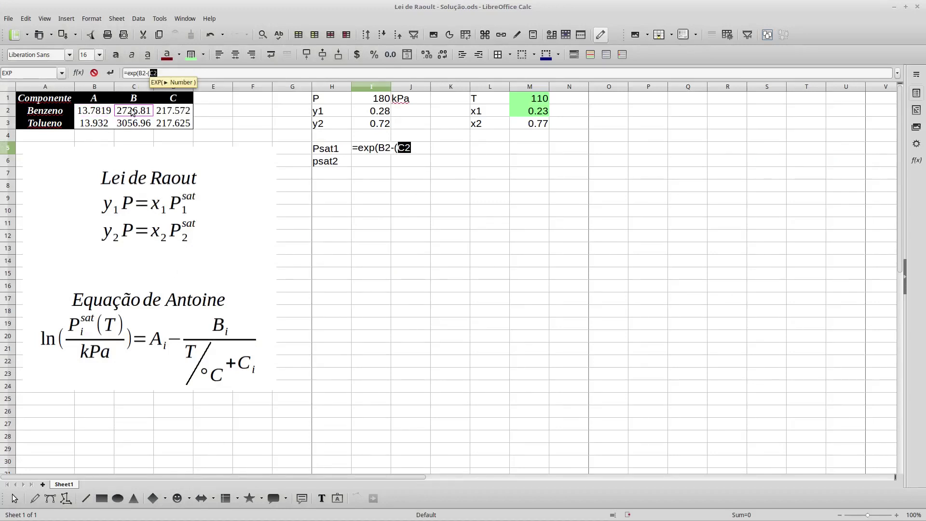
pyautogui.write('/(')
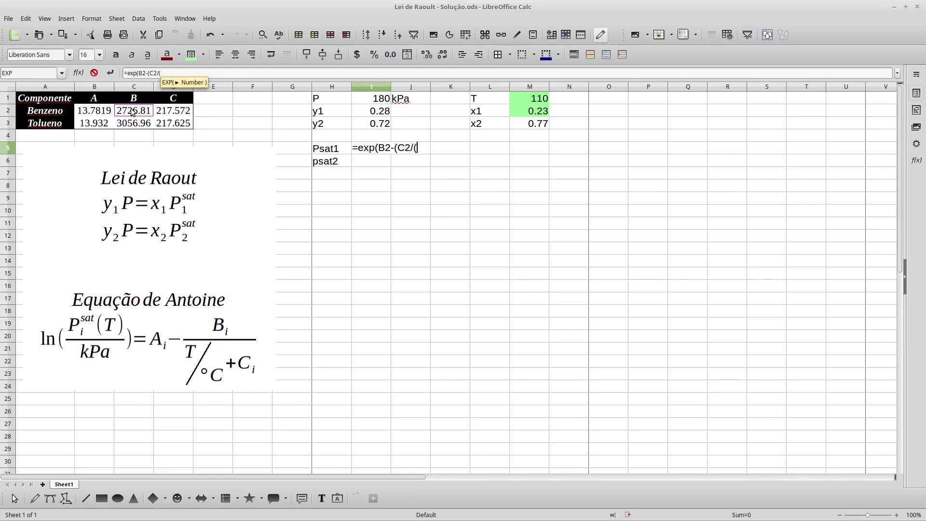
pyautogui.click(526, 99)
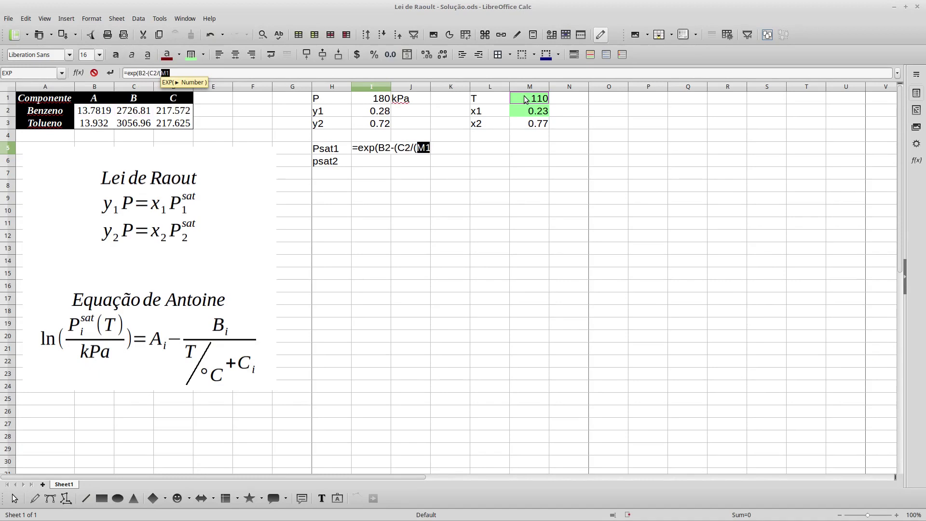
pyautogui.write('+')
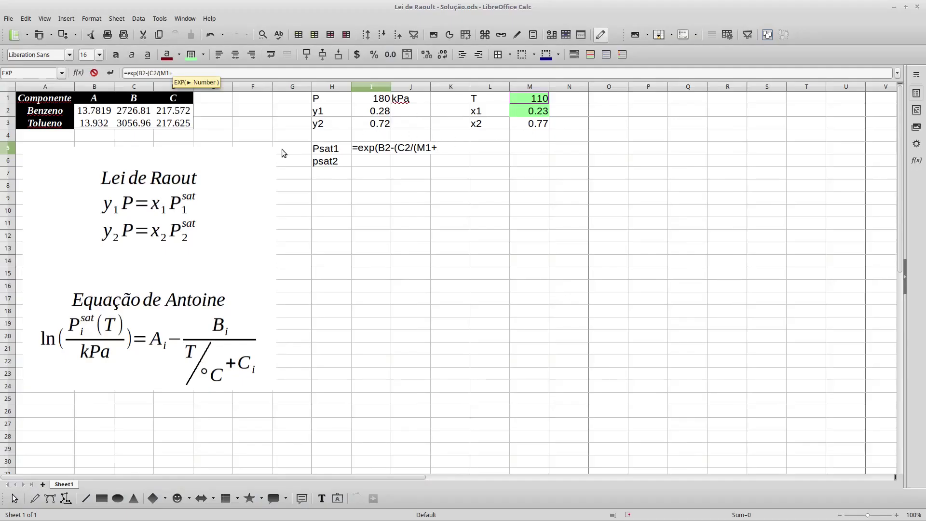
pyautogui.click(181, 100)
pyautogui.click(179, 111)
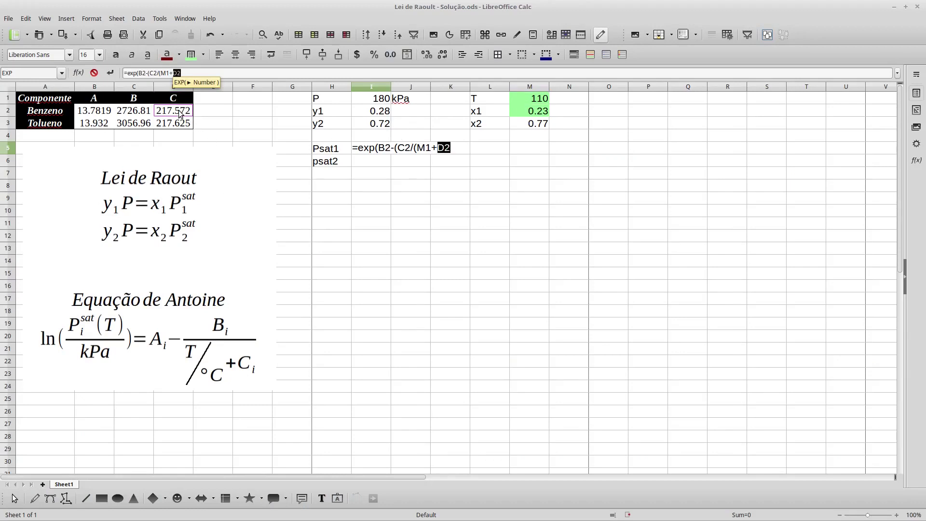
pyautogui.write(')))')
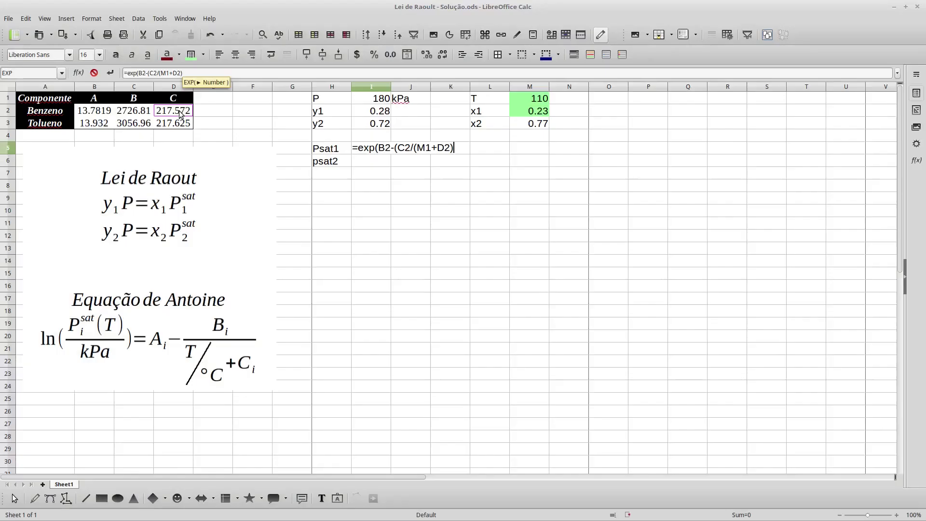
pyautogui.press('Return')
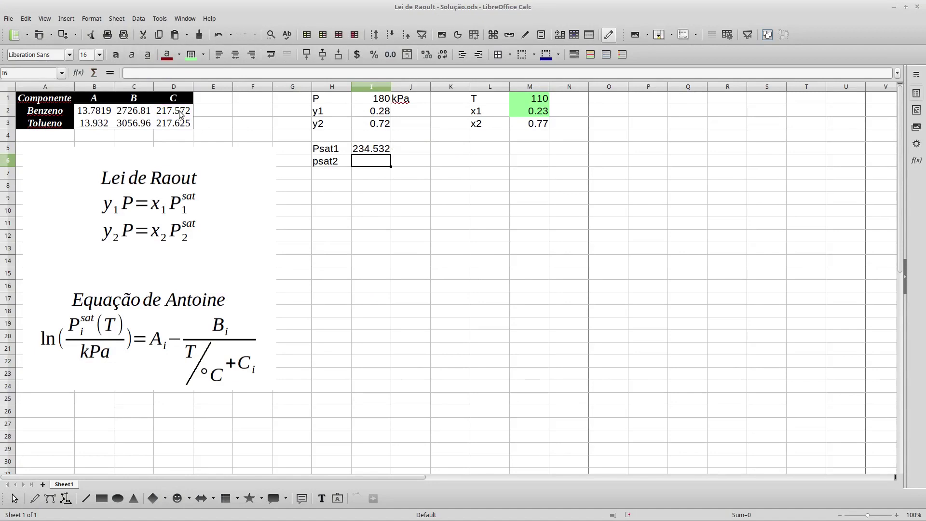
# Make the temperature reference in the I5 formula absolute, giving =EXP(B2-(C2/($M$1+D2))).
pyautogui.click(374, 149)
pyautogui.click(368, 173)
pyautogui.click(372, 160)
pyautogui.click(371, 151)
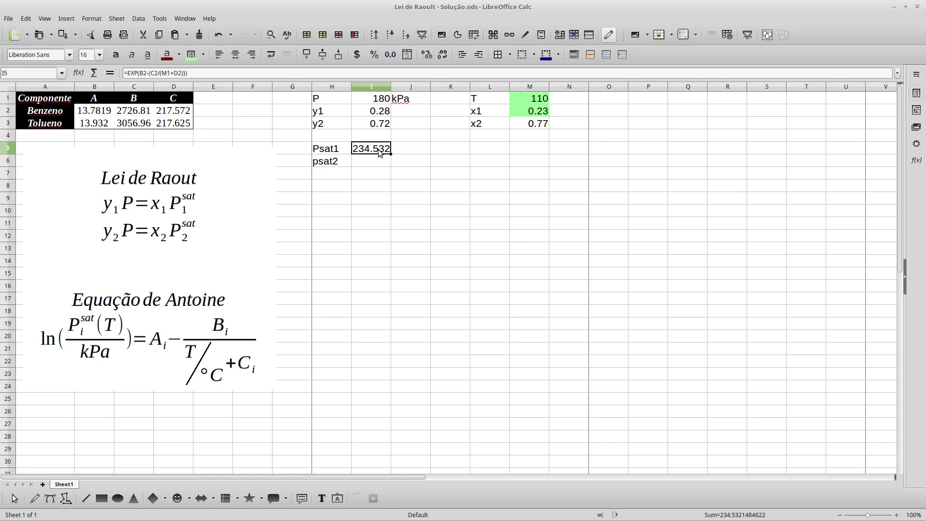
pyautogui.click(161, 73)
pyautogui.write('$')
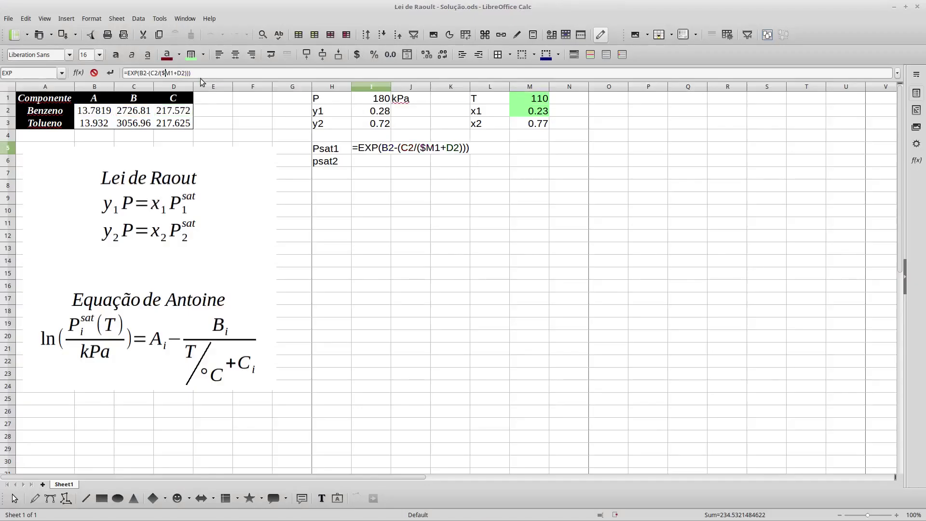
pyautogui.click(171, 73)
pyautogui.write('$')
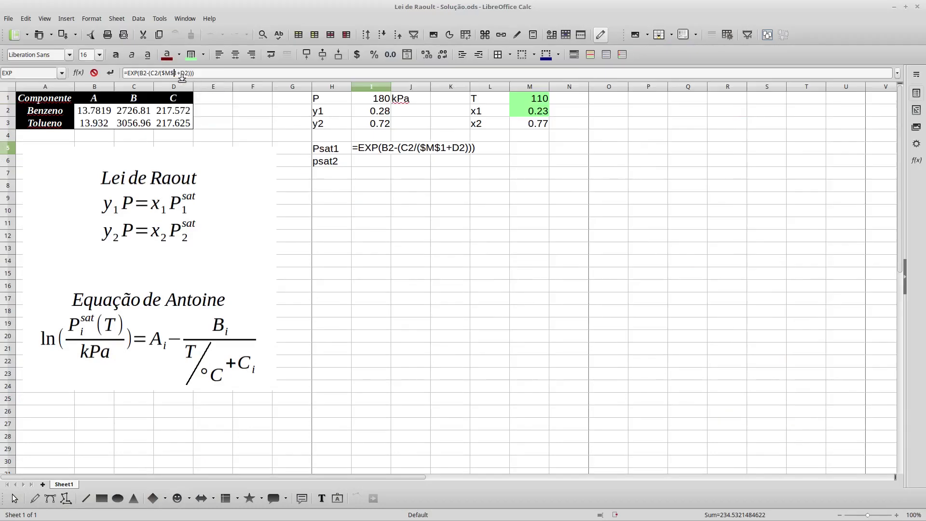
pyautogui.press('Return')
# Fill the Antoine formula from I5 down to I6 for toluene and check its cell references.
pyautogui.click(371, 149)
pyautogui.moveTo(386, 164); pyautogui.dragTo(385, 165)
pyautogui.click(374, 163)
pyautogui.doubleClick(373, 164)
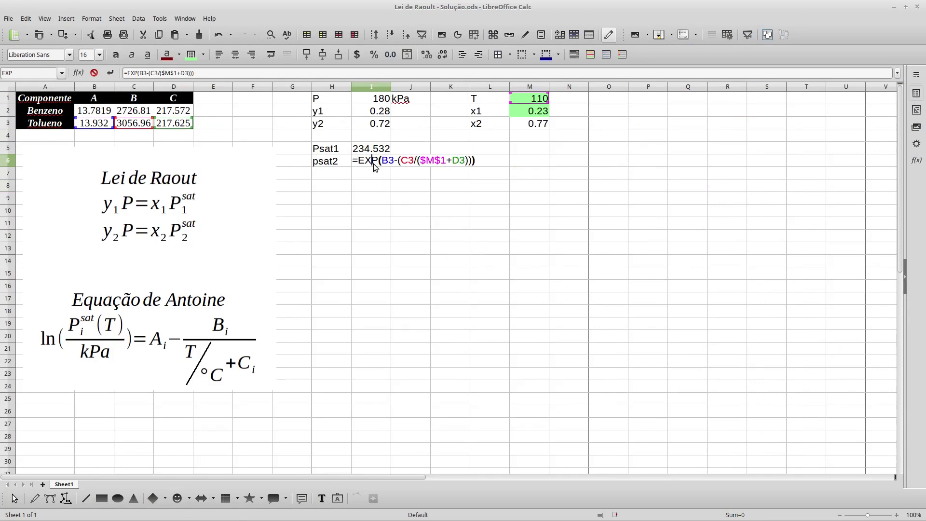
pyautogui.press('Escape')
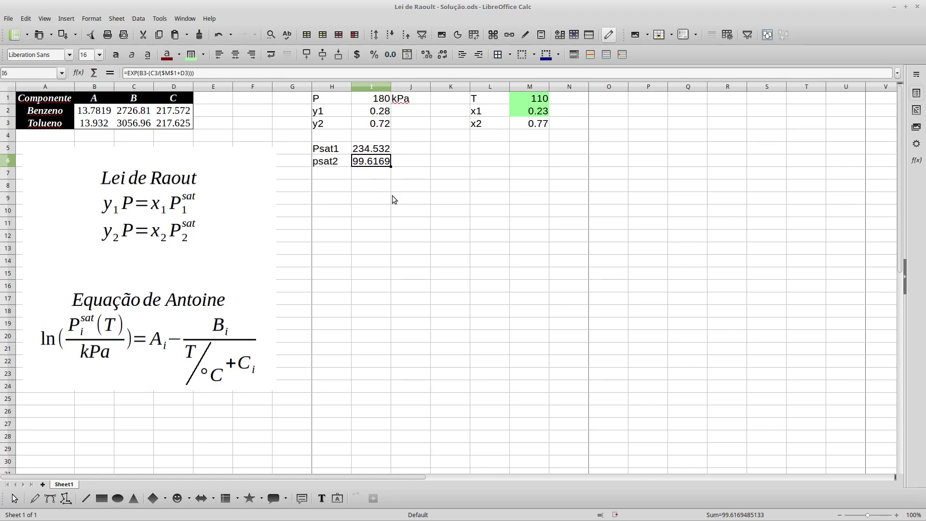
# Enter the equation label Eq1 in both K10 and K11.
pyautogui.click(425, 210)
pyautogui.click(437, 211)
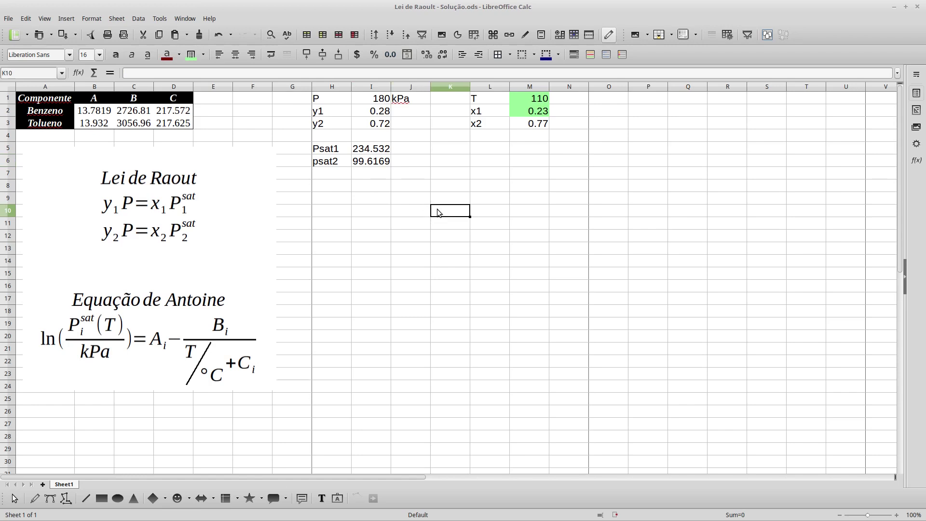
pyautogui.write('Eq1')
pyautogui.press('Return')
pyautogui.write('Eq1')
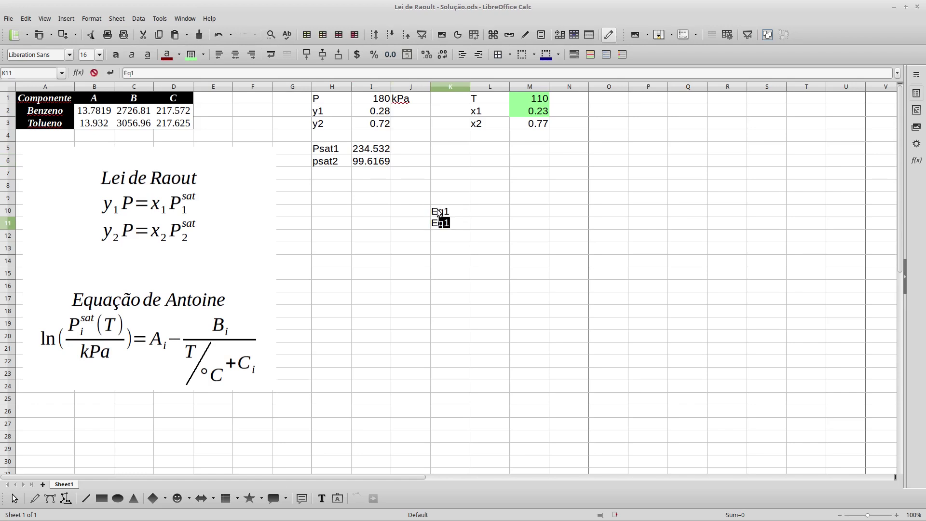
pyautogui.press('Return')
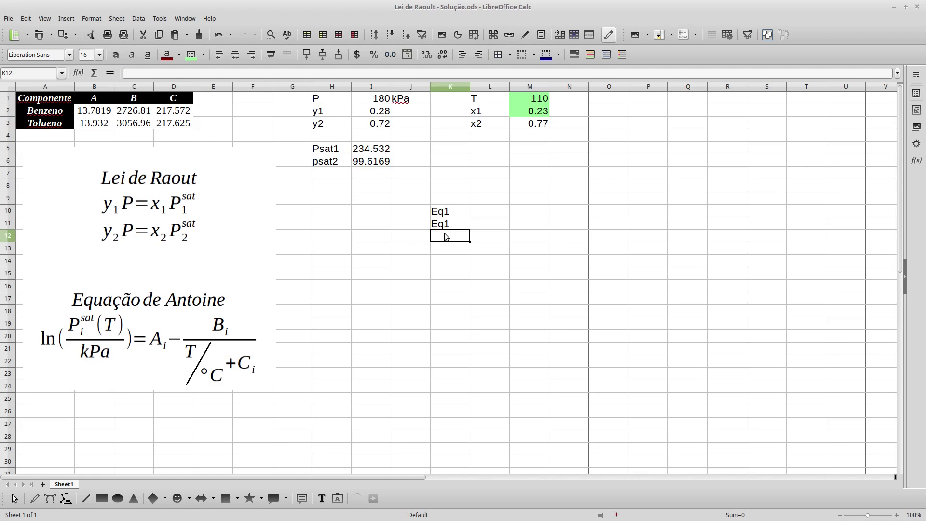
# Enter the column headers LE in L9, LD in M9 and Delta in N9.
pyautogui.click(499, 200)
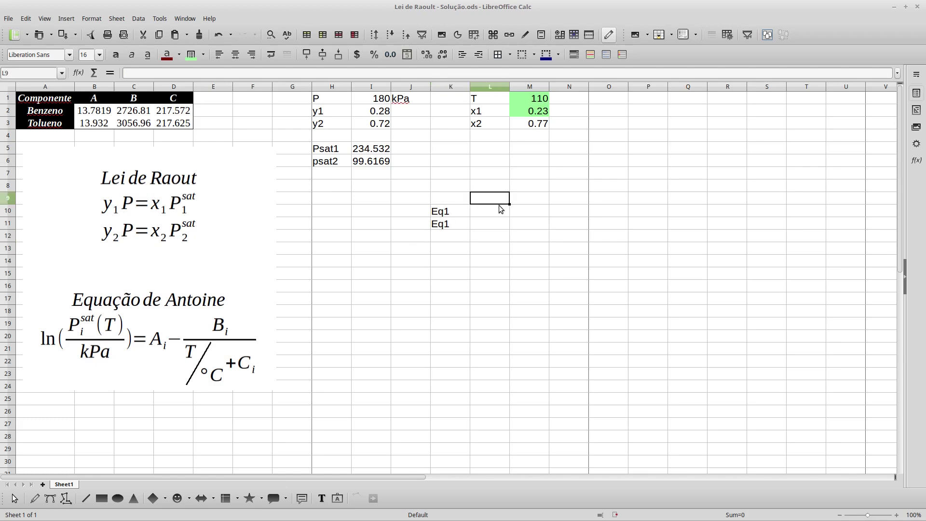
pyautogui.write('LE')
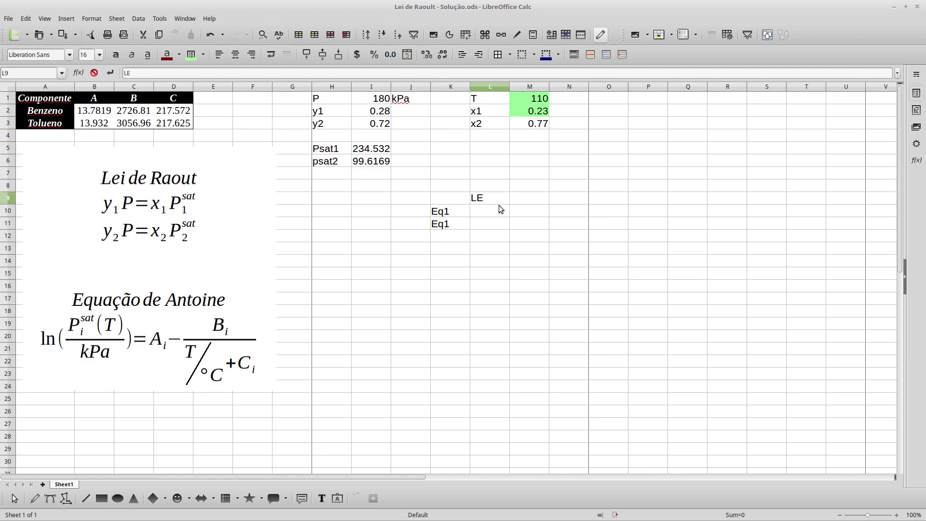
pyautogui.press('Tab')
pyautogui.write('LD')
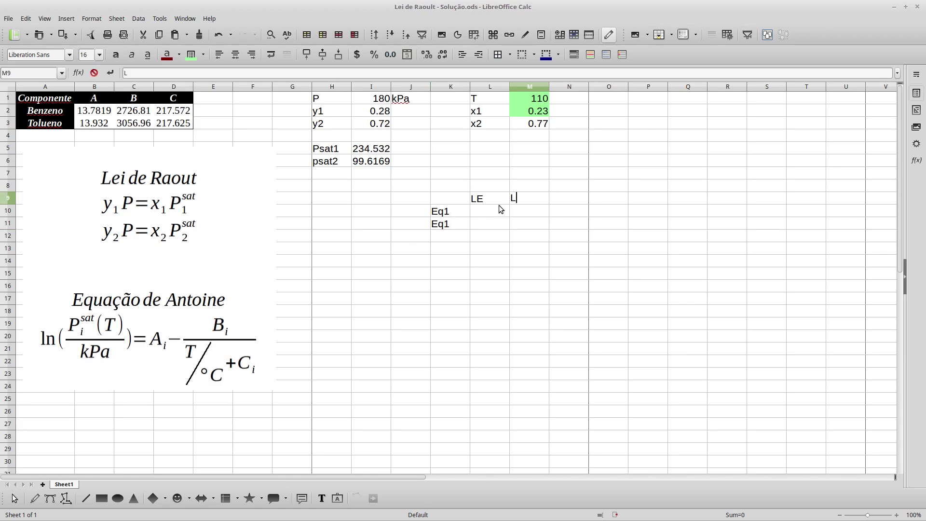
pyautogui.click(479, 211)
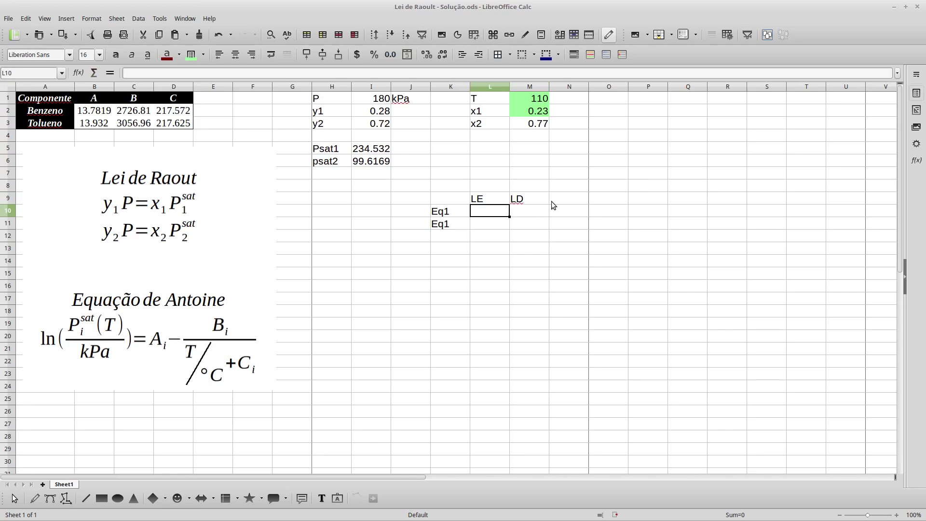
pyautogui.click(552, 202)
pyautogui.write('Delta')
pyautogui.press('Return')
# Calculate the LE side of the first equation in L10 with the formula =I2*I1.
pyautogui.click(491, 213)
pyautogui.write('=')
pyautogui.click(372, 112)
pyautogui.write('*')
pyautogui.click(376, 99)
pyautogui.press('Return')
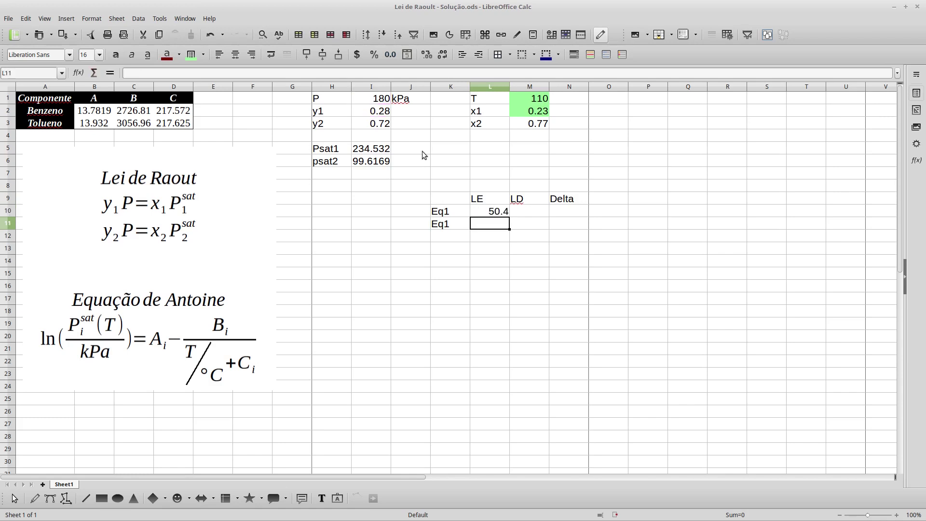
pyautogui.write('=')
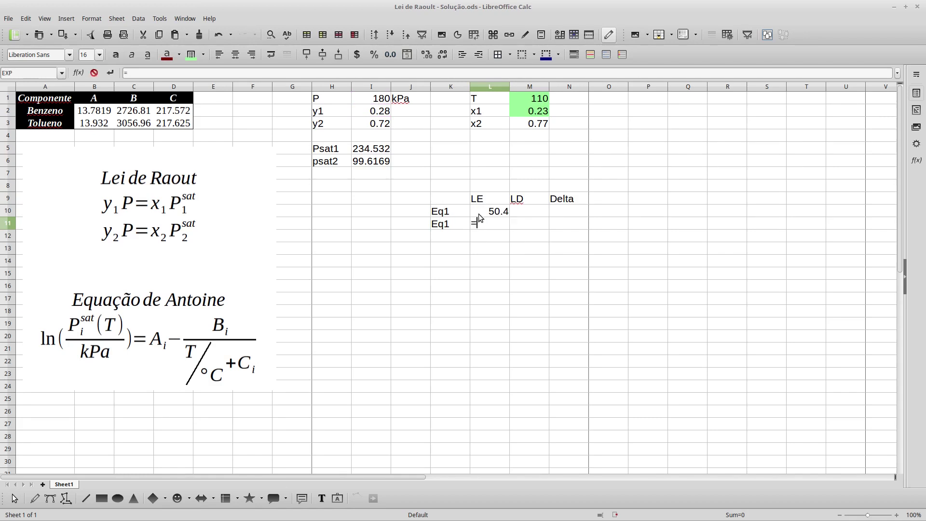
pyautogui.click(455, 224)
pyautogui.press('Escape')
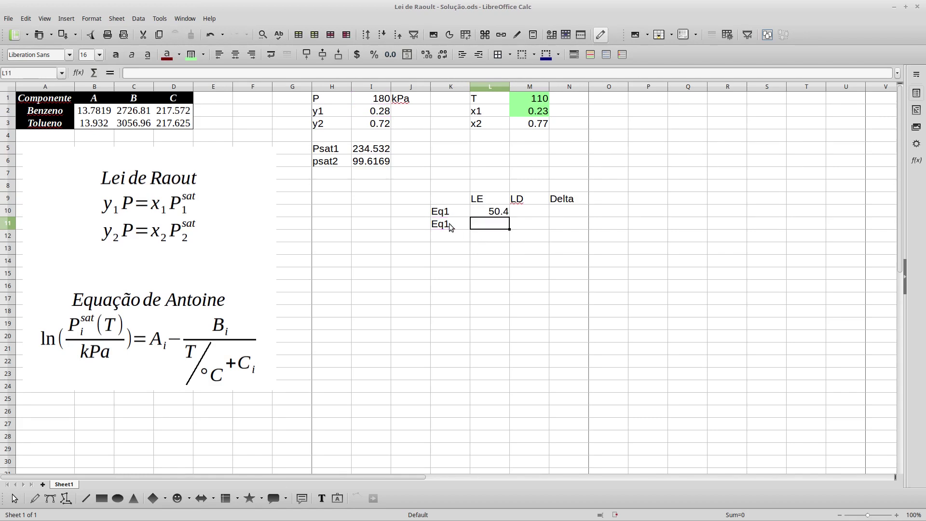
# Change the second equation label in K11 to Eq2.
pyautogui.doubleClick(450, 224)
pyautogui.press('BackSpace')
pyautogui.press('Return')
# Calculate the LE side of the second equation in L11 with the formula =I3*I1.
pyautogui.click(480, 228)
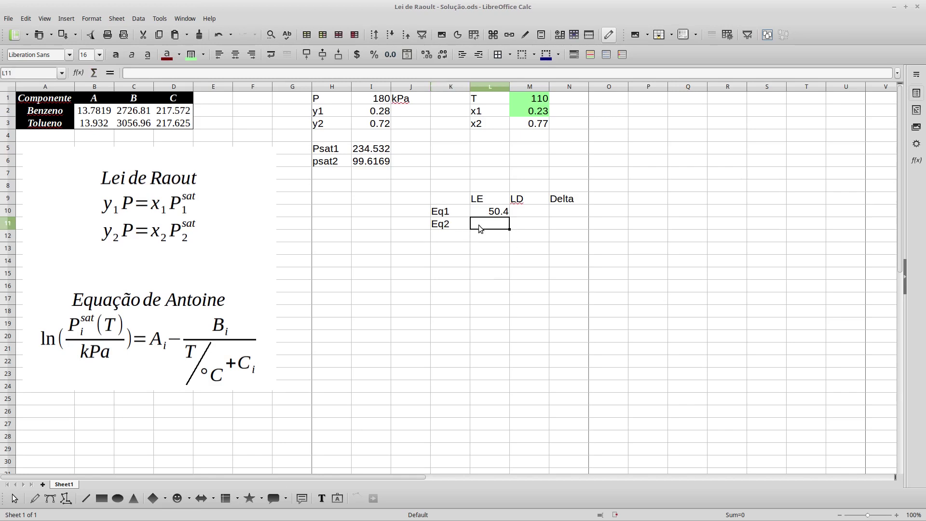
pyautogui.write('=')
pyautogui.click(375, 125)
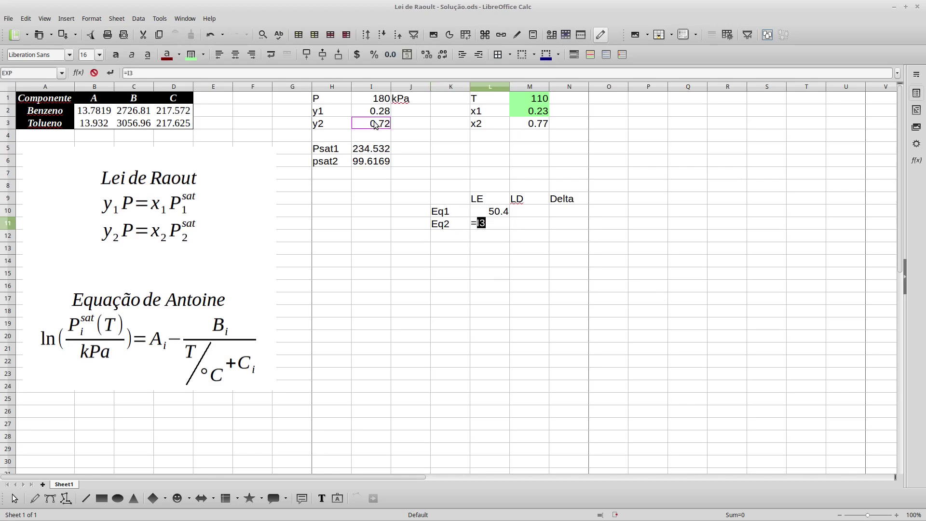
pyautogui.write('*')
pyautogui.click(376, 102)
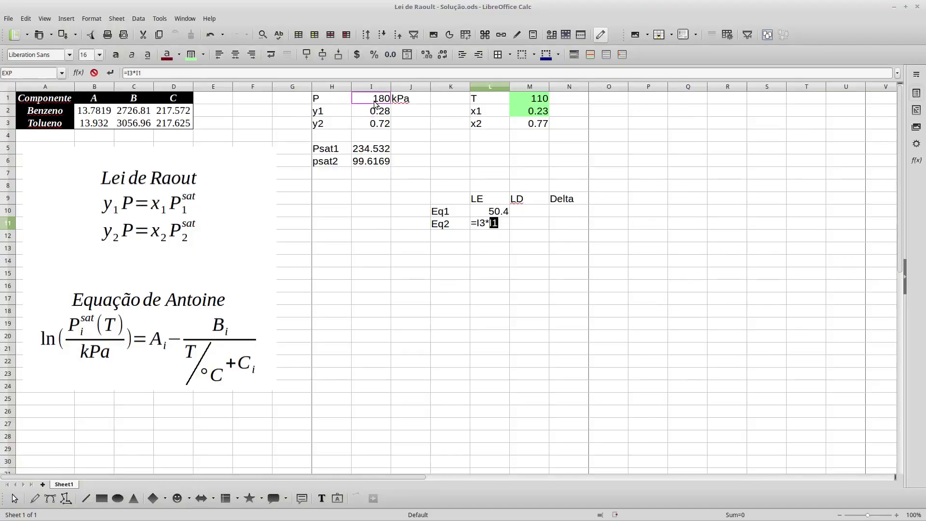
pyautogui.press('Return')
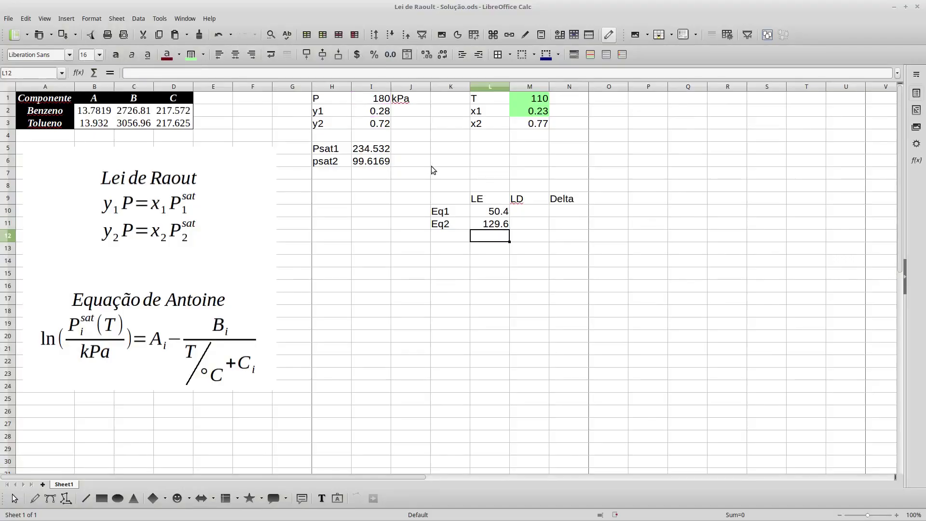
# Enter the formula =L2*I5 in M10 for the first equation's LD side and widen column M to fit.
pyautogui.click(527, 218)
pyautogui.write('=')
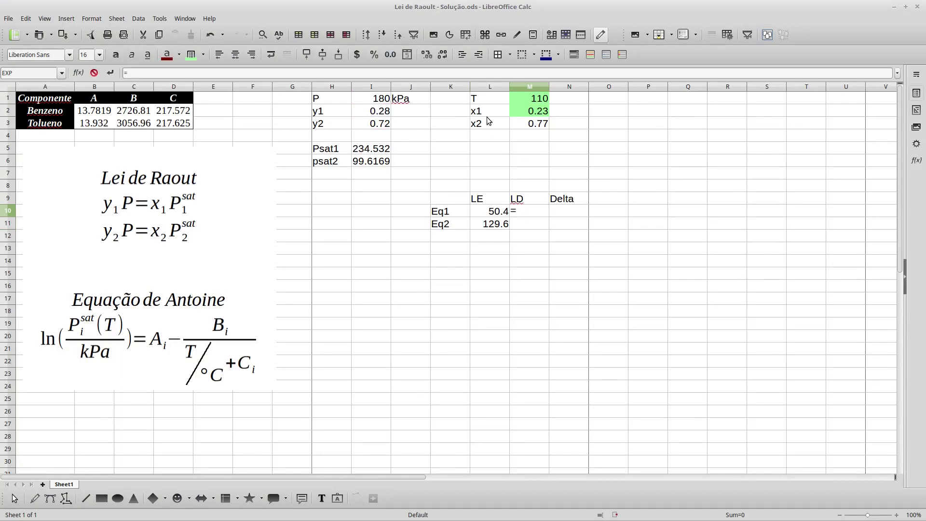
pyautogui.click(488, 117)
pyautogui.write('*')
pyautogui.click(363, 154)
pyautogui.press('Return')
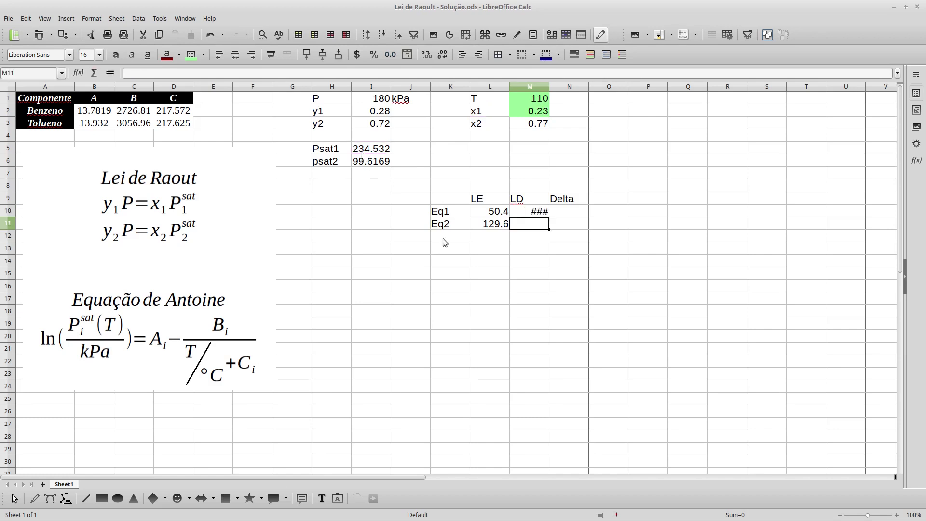
pyautogui.doubleClick(550, 91)
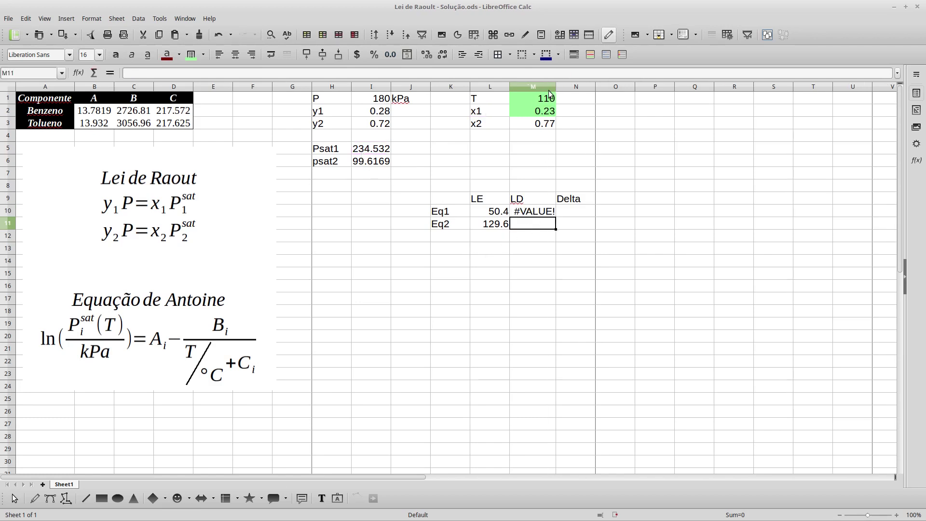
# Correct the formula in M10 to =M2*I5 so that it uses the x1 value.
pyautogui.click(539, 212)
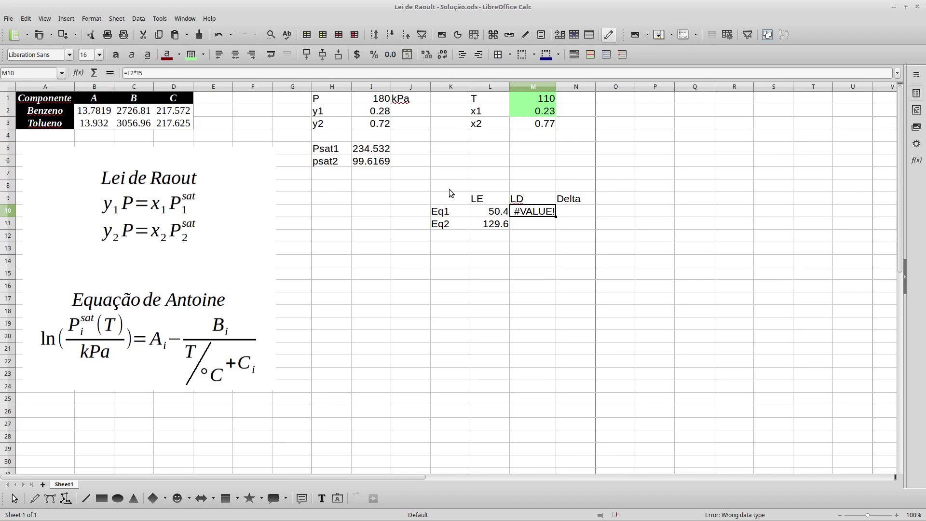
pyautogui.doubleClick(529, 211)
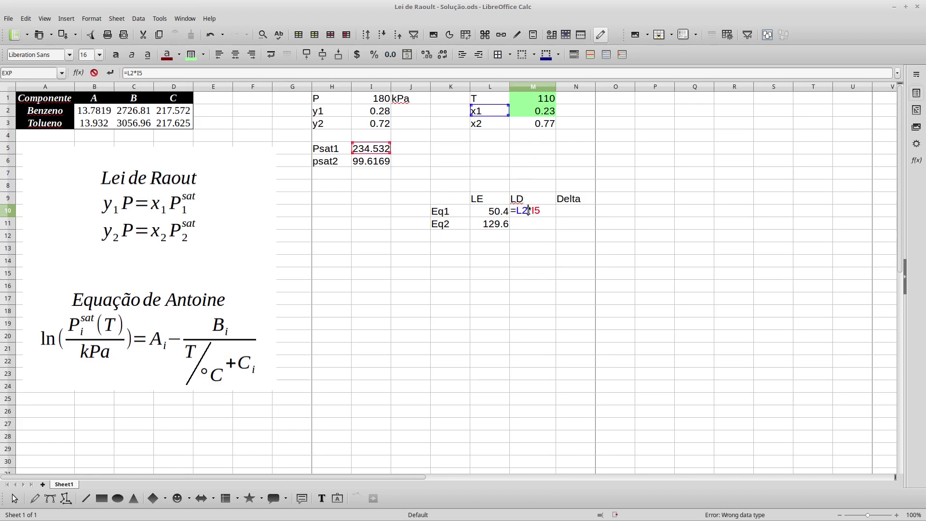
pyautogui.click(545, 113)
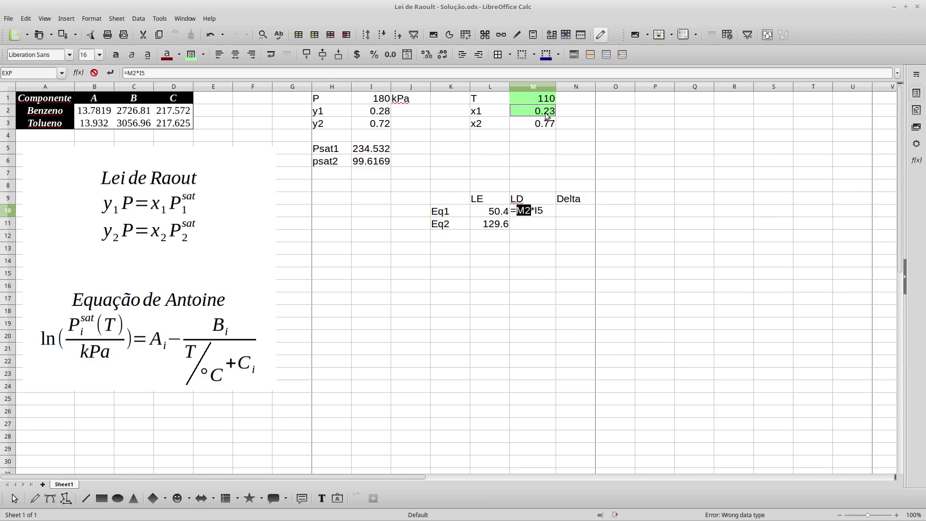
pyautogui.press('Return')
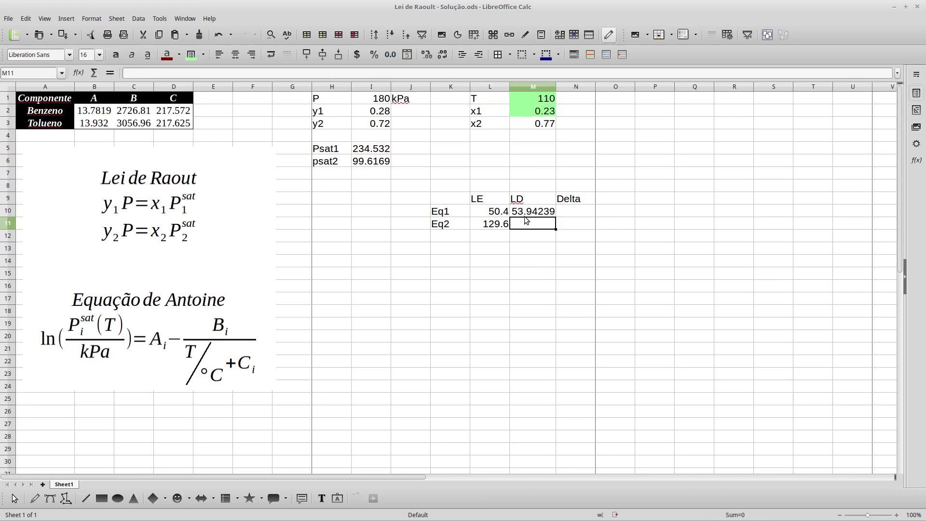
# Calculate the LD side of the second equation in M11 with the formula =M3*I6.
pyautogui.write('=')
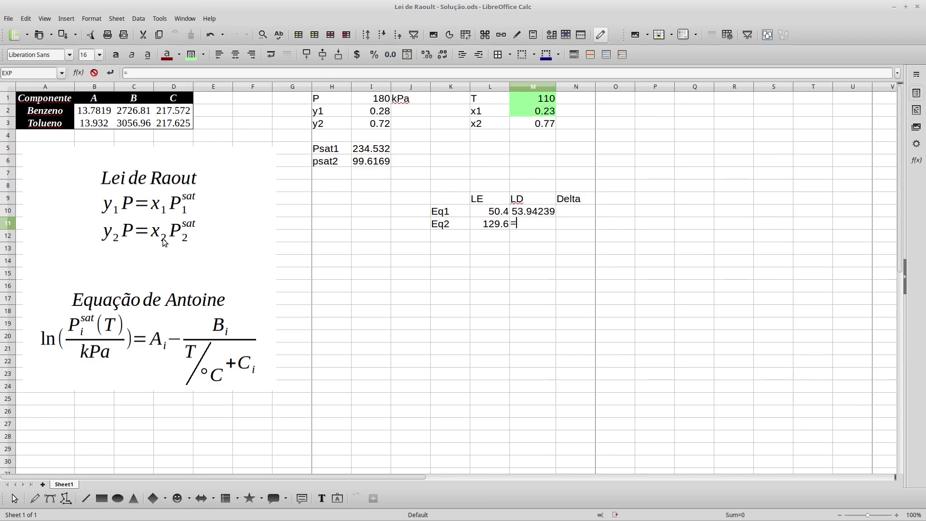
pyautogui.click(527, 126)
pyautogui.write('*')
pyautogui.click(373, 165)
pyautogui.press('Return')
# Calculate the first equation's Delta in N10 with the formula =L10-M10.
pyautogui.click(571, 212)
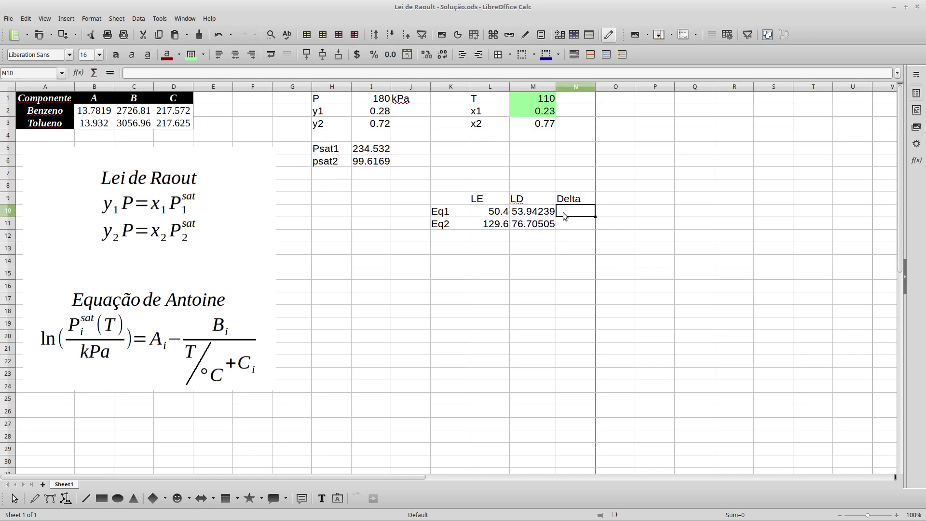
pyautogui.write('=')
pyautogui.click(500, 214)
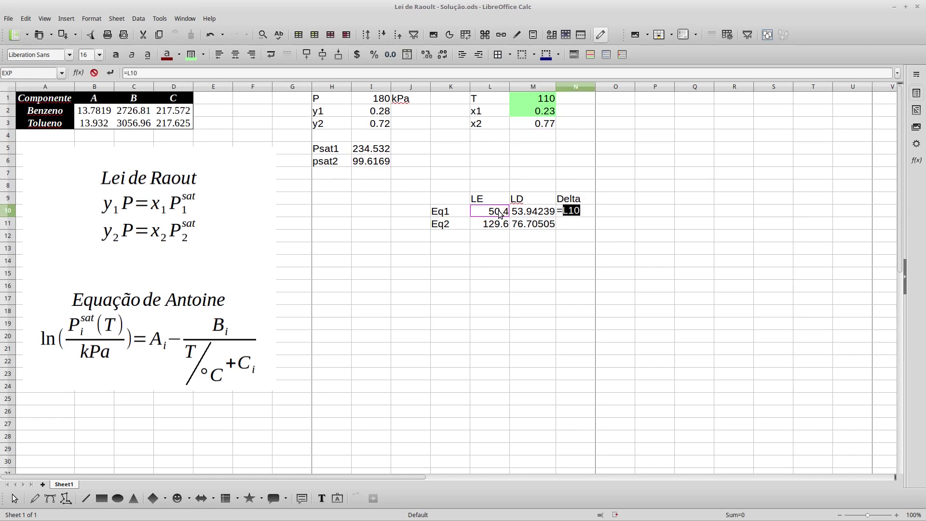
pyautogui.write('-')
pyautogui.click(524, 215)
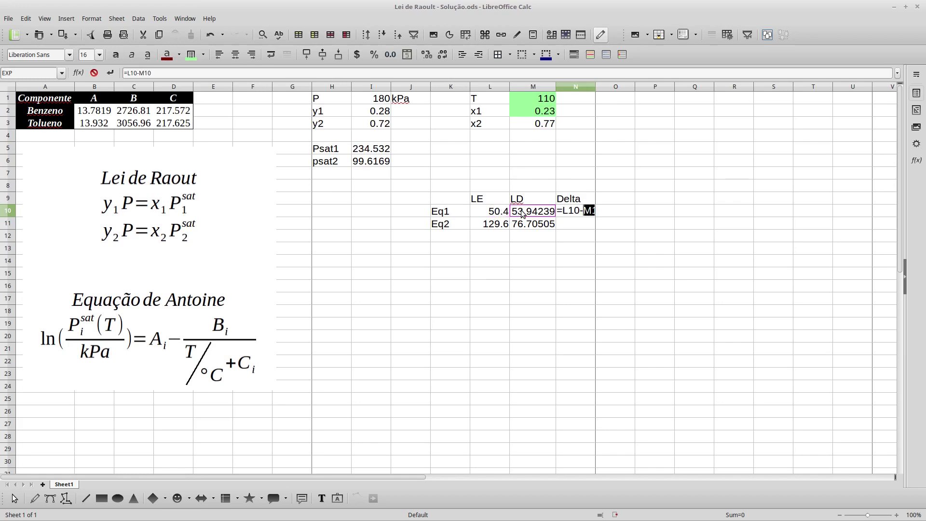
pyautogui.press('Return')
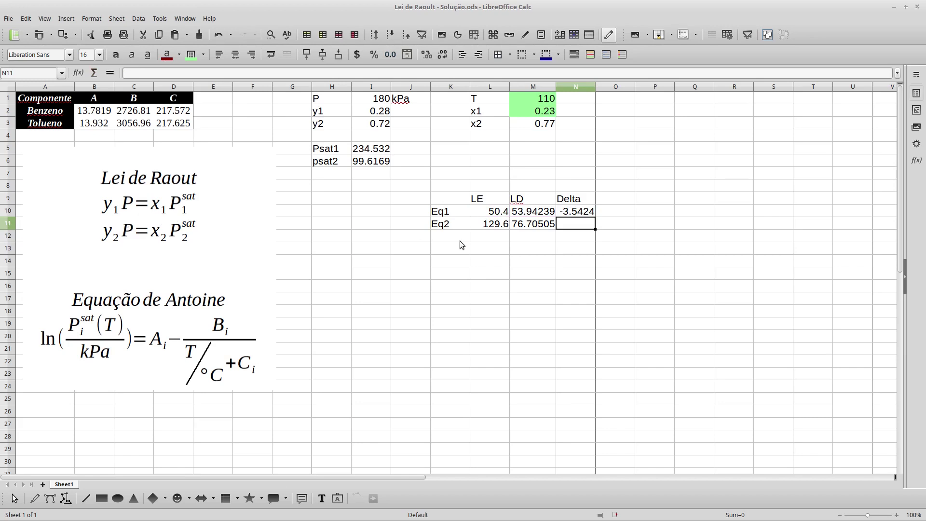
# Square the Delta formula in N10 as =(L10-M10)^2 and fill it down to N11.
pyautogui.click(561, 216)
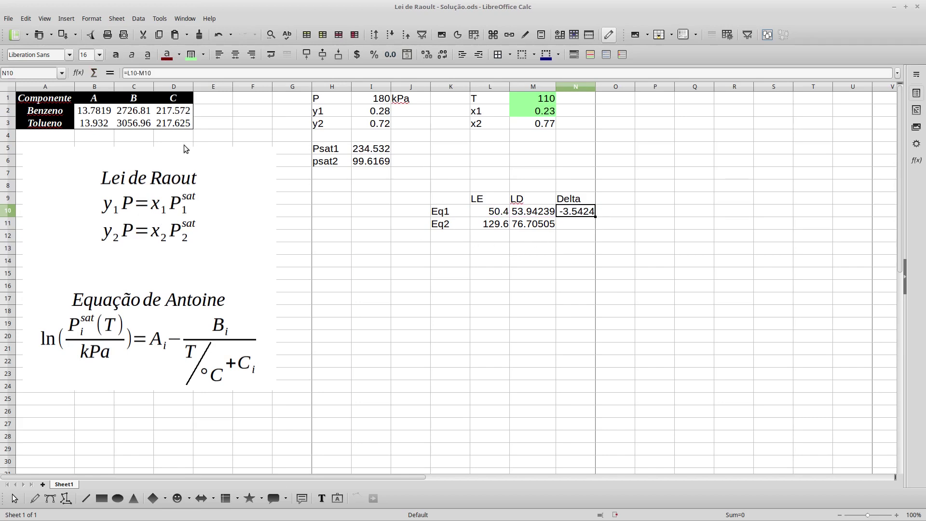
pyautogui.click(128, 73)
pyautogui.write('(')
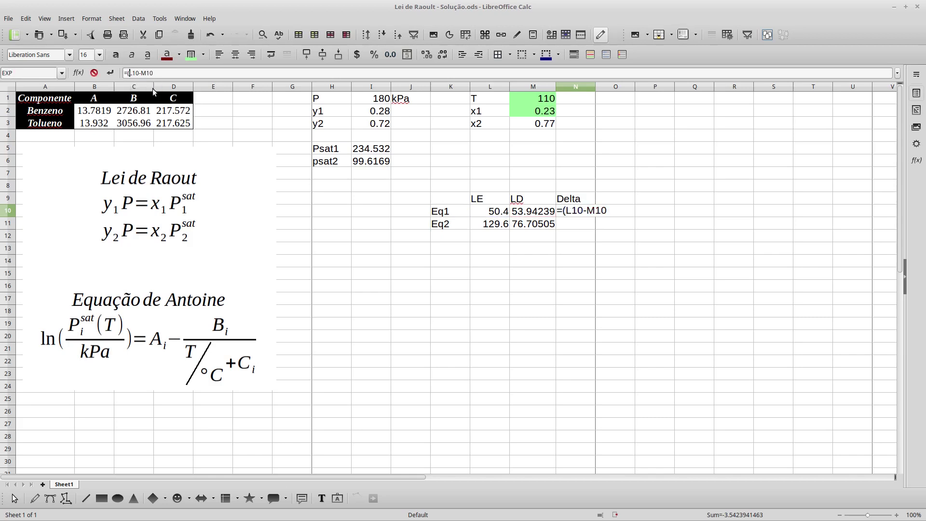
pyautogui.click(164, 72)
pyautogui.write(')²')
pyautogui.write('^2')
pyautogui.press('Return')
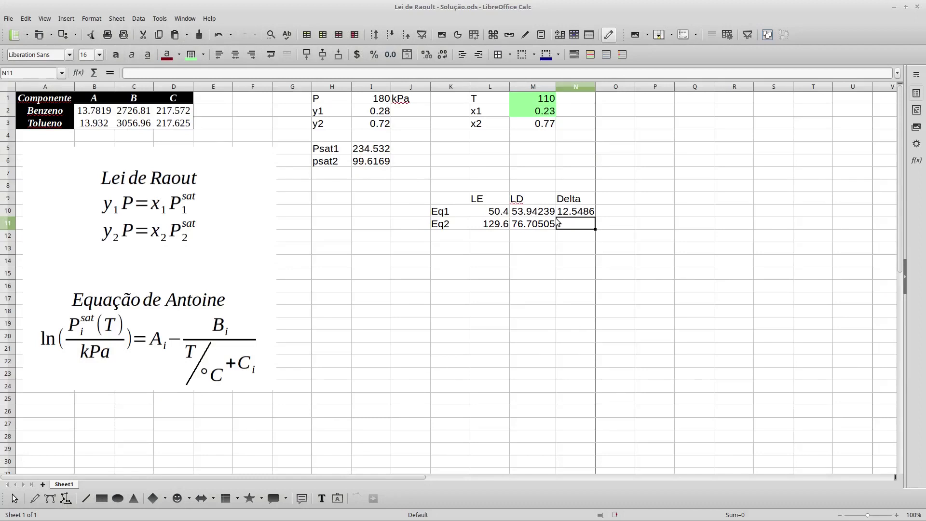
pyautogui.click(571, 215)
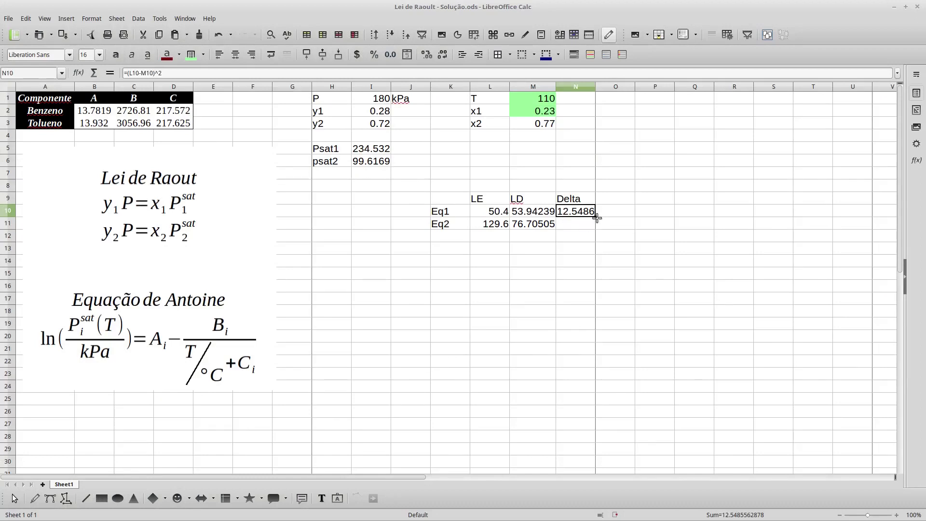
pyautogui.moveTo(597, 218); pyautogui.dragTo(596, 229)
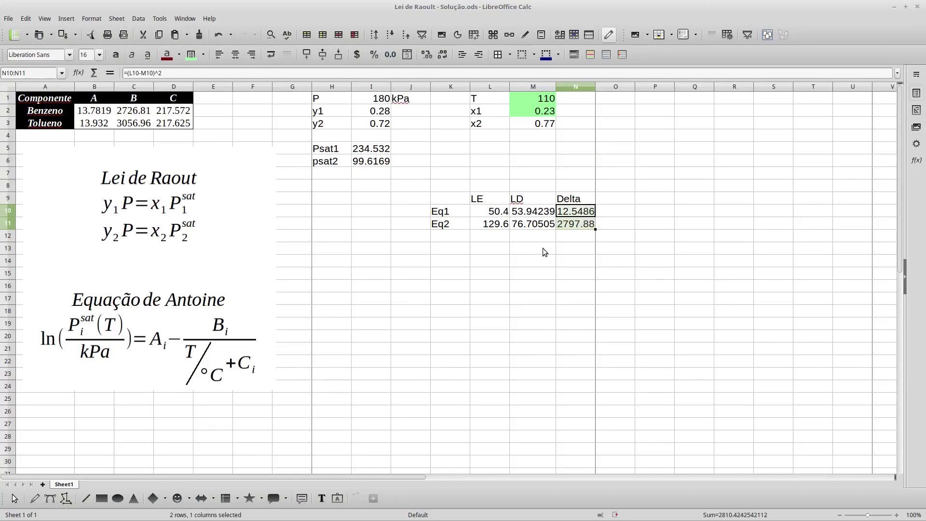
# Enter the label SSE in M13.
pyautogui.click(542, 248)
pyautogui.write('SSE')
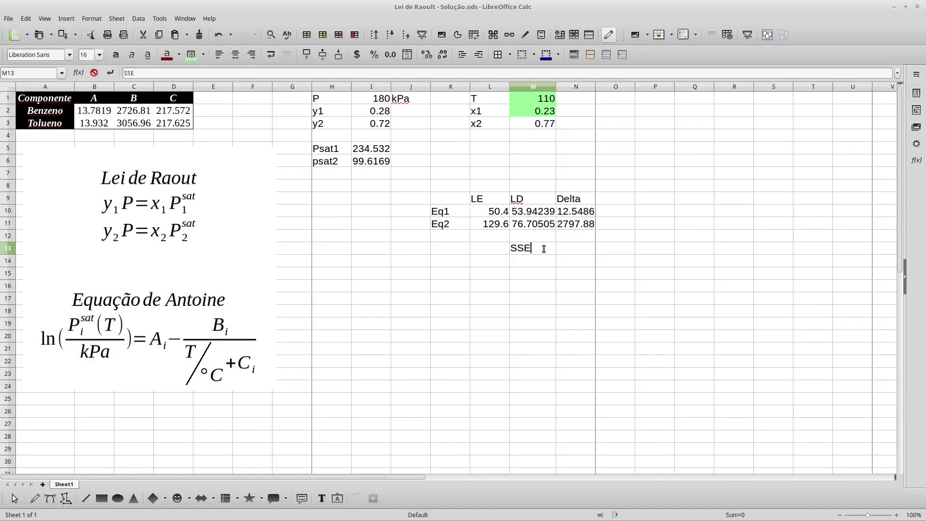
pyautogui.click(566, 248)
pyautogui.write('=sum(')
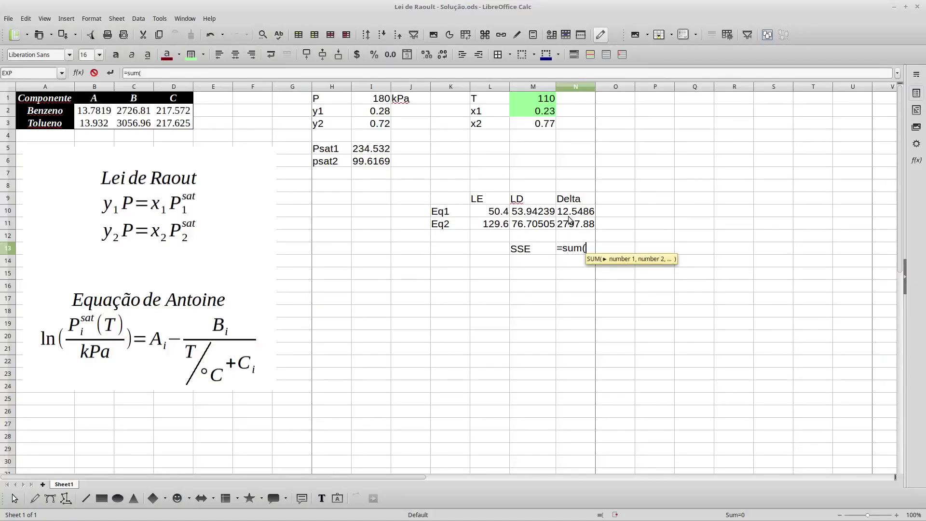
pyautogui.click(570, 213)
pyautogui.click(574, 226)
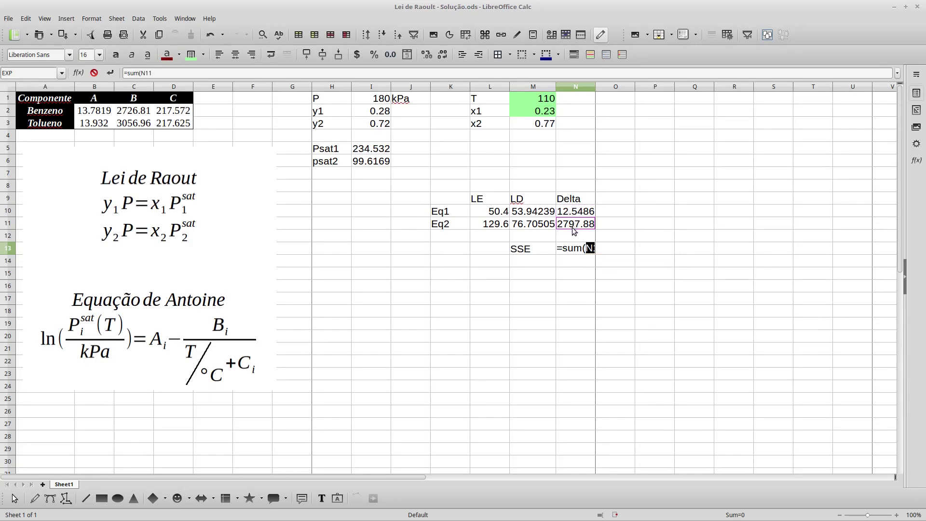
pyautogui.press('Escape')
pyautogui.click(571, 224)
pyautogui.hotkey('ctrl', 'c')
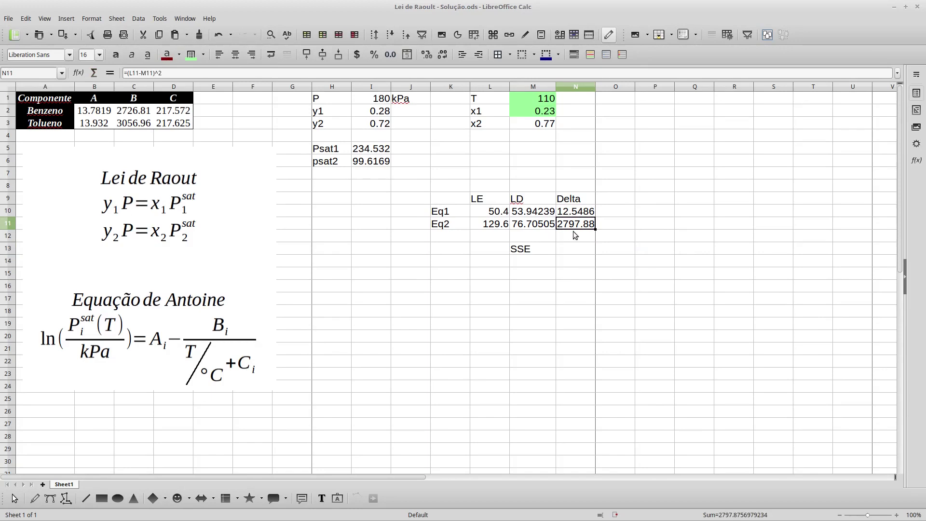
# Sum the squared Delta values in N13 with the formula =SUM(N10:N11).
pyautogui.click(573, 251)
pyautogui.write('=')
pyautogui.click(575, 215)
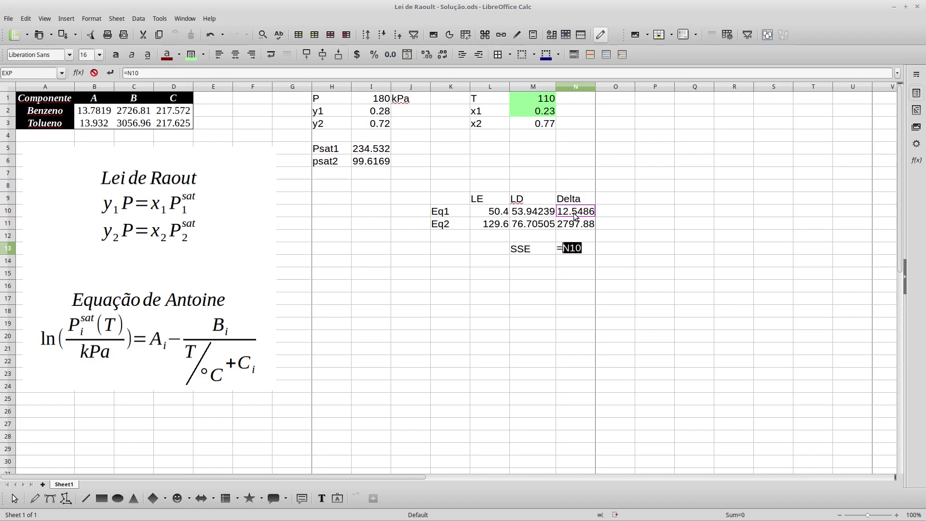
pyautogui.press('BackSpace')
pyautogui.write('sum(')
pyautogui.click(573, 216)
pyautogui.moveTo(573, 215); pyautogui.dragTo(577, 223)
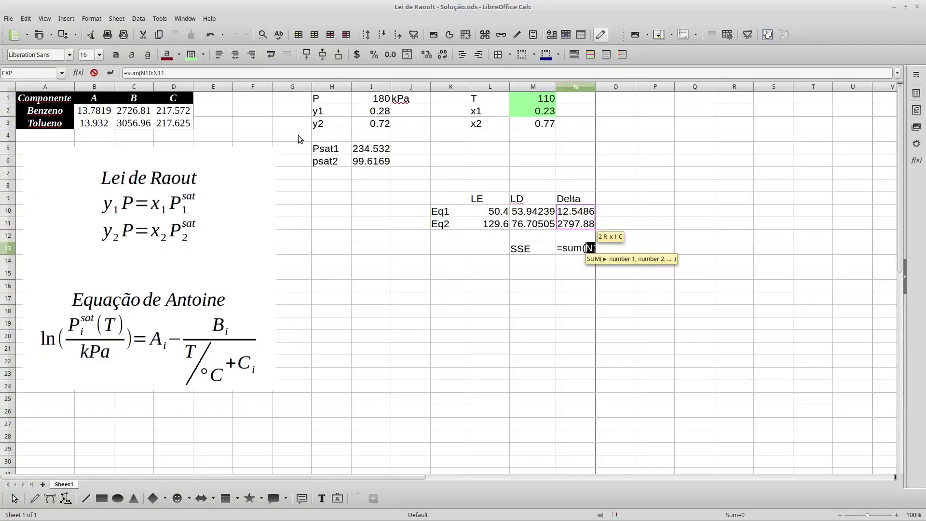
pyautogui.click(211, 73)
pyautogui.write(')')
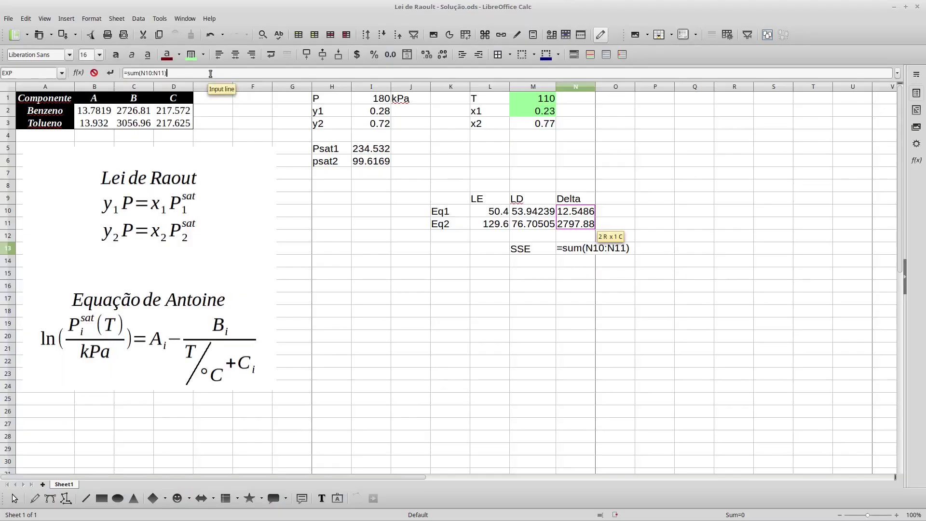
pyautogui.press('Return')
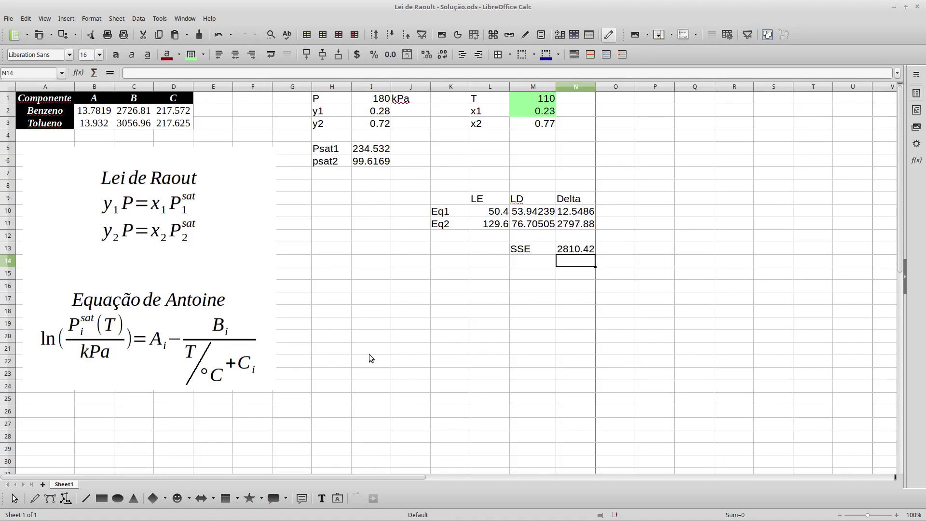
# Open the Solver with the SSE cell N13 as target and set it to optimize to the minimum.
pyautogui.click(581, 252)
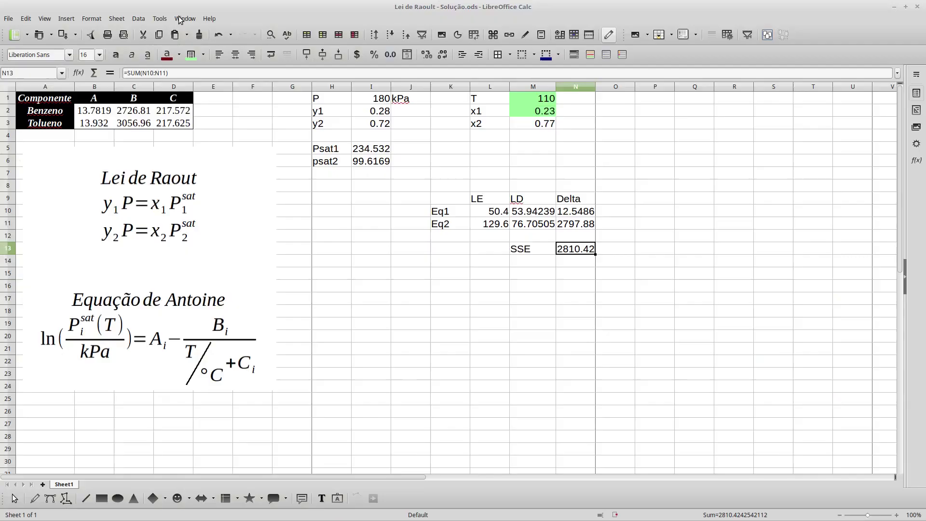
pyautogui.click(159, 18)
pyautogui.click(159, 106)
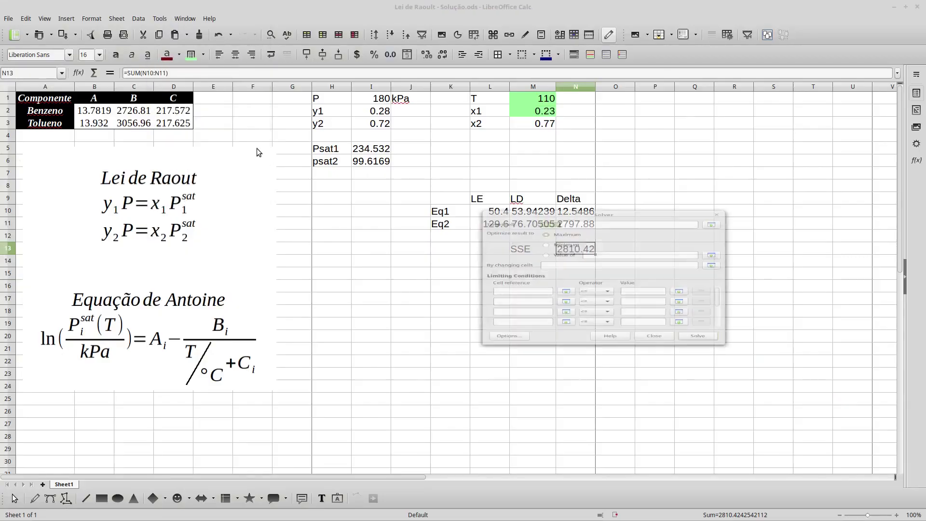
pyautogui.moveTo(589, 169); pyautogui.dragTo(679, 212)
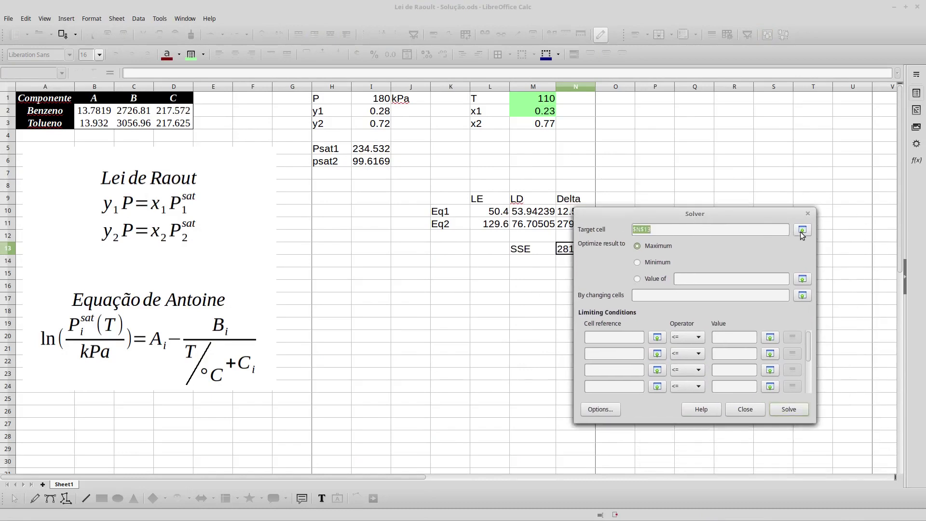
pyautogui.click(801, 232)
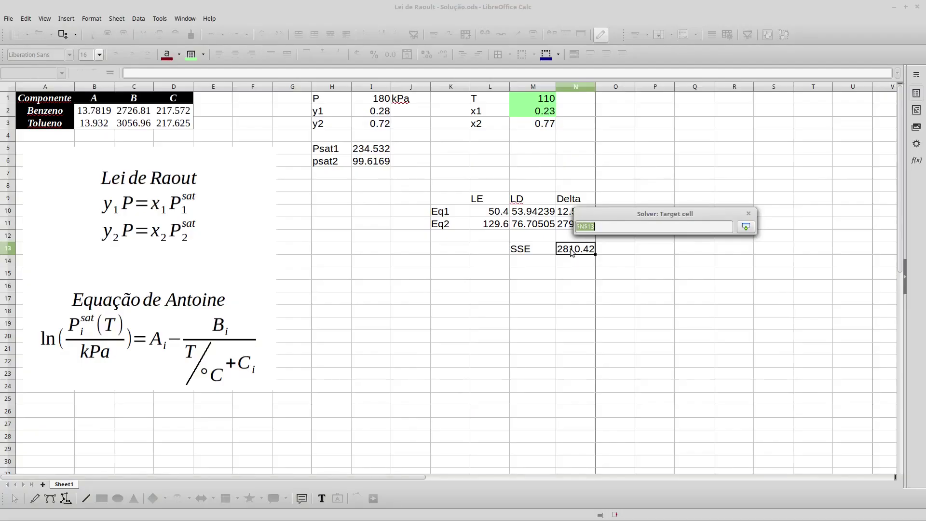
pyautogui.click(746, 226)
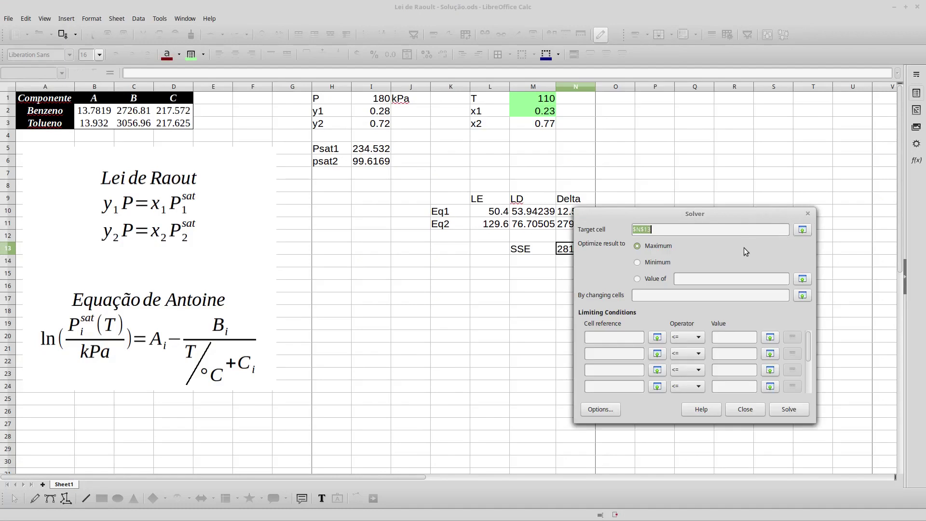
pyautogui.click(663, 263)
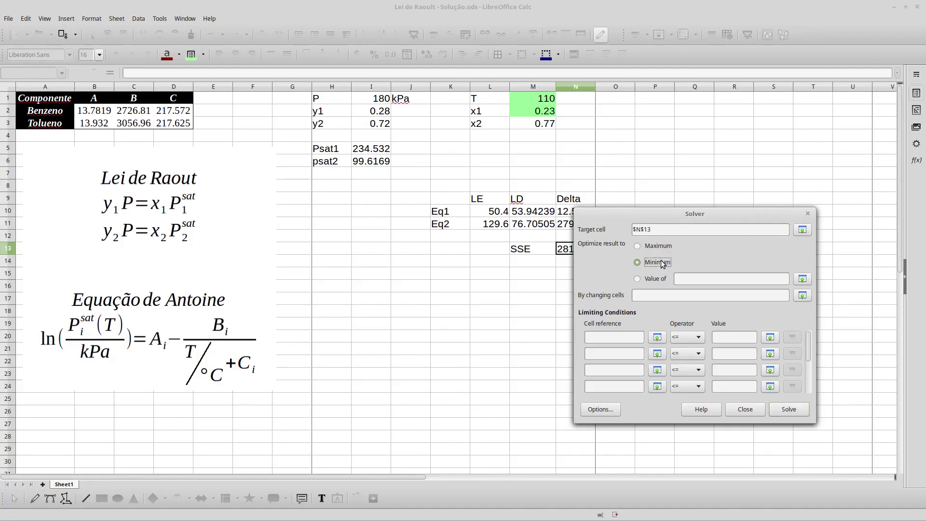
# Set the Solver's changing cells to the temperature and x1 estimates in M1:M2.
pyautogui.click(803, 295)
pyautogui.moveTo(543, 99); pyautogui.dragTo(541, 110)
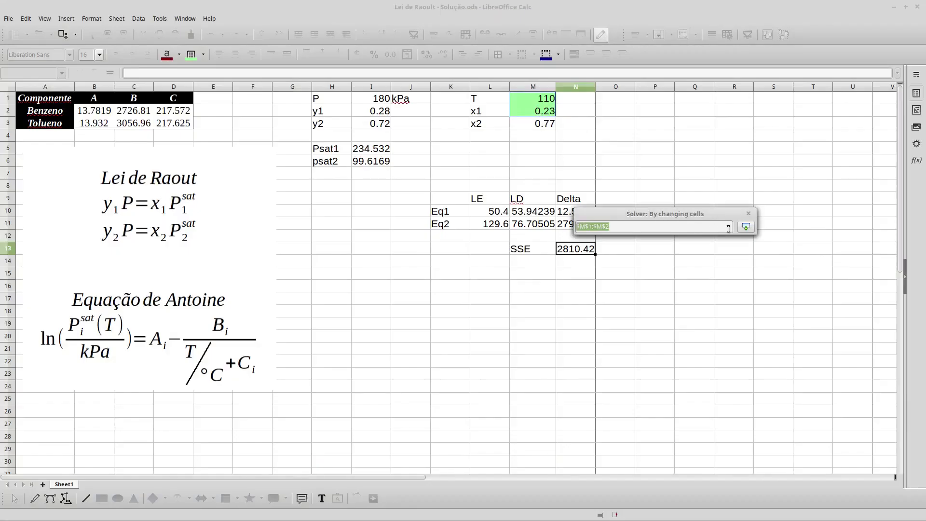
pyautogui.click(746, 227)
# Run the Solver to minimize the SSE and keep the resulting solution in the sheet.
pyautogui.click(672, 233)
pyautogui.moveTo(658, 217); pyautogui.dragTo(672, 271)
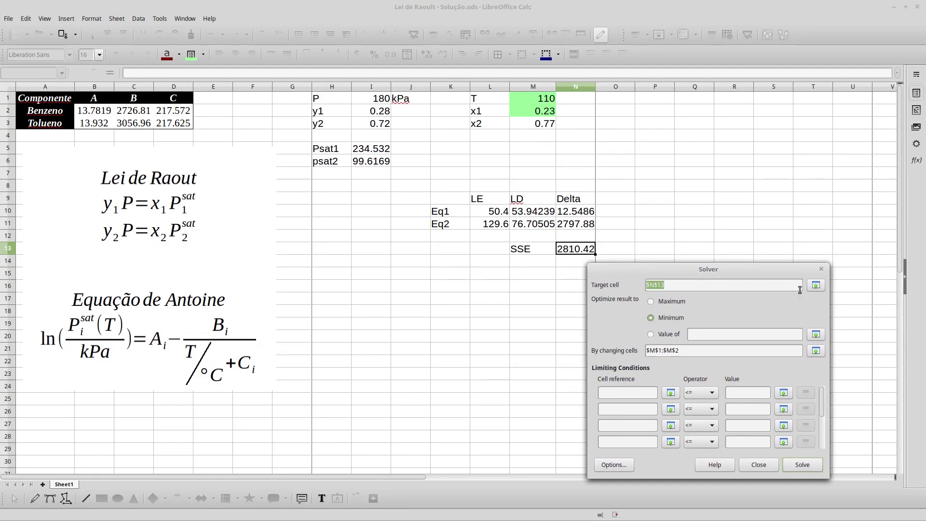
pyautogui.click(798, 466)
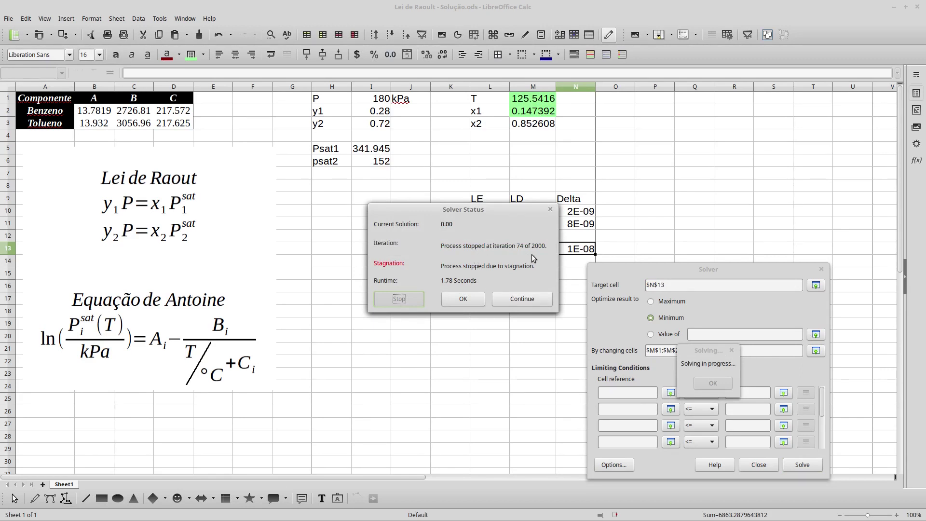
pyautogui.click(463, 299)
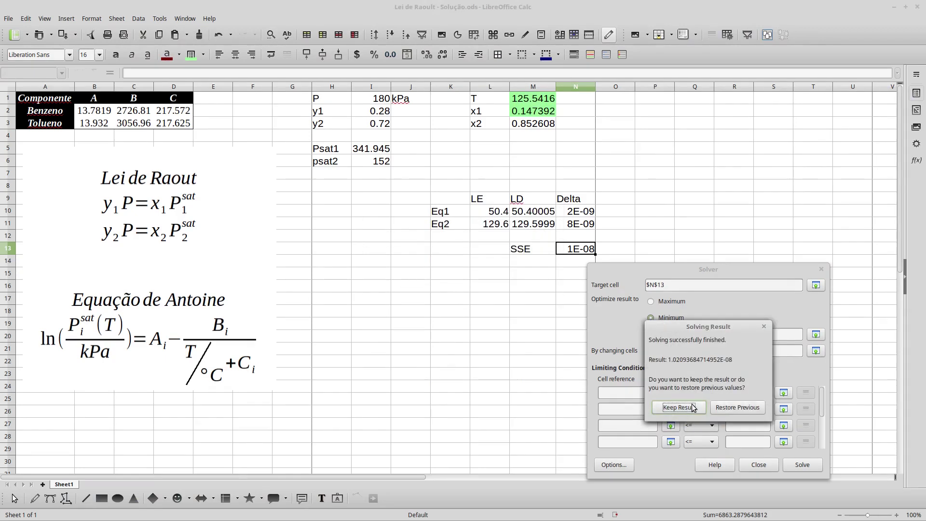
pyautogui.click(693, 408)
# Examine the solved temperature and x1 in M1:M2 and compare them with the vapour fractions y1 and y2 in I2:I3.
pyautogui.click(531, 89)
pyautogui.click(532, 97)
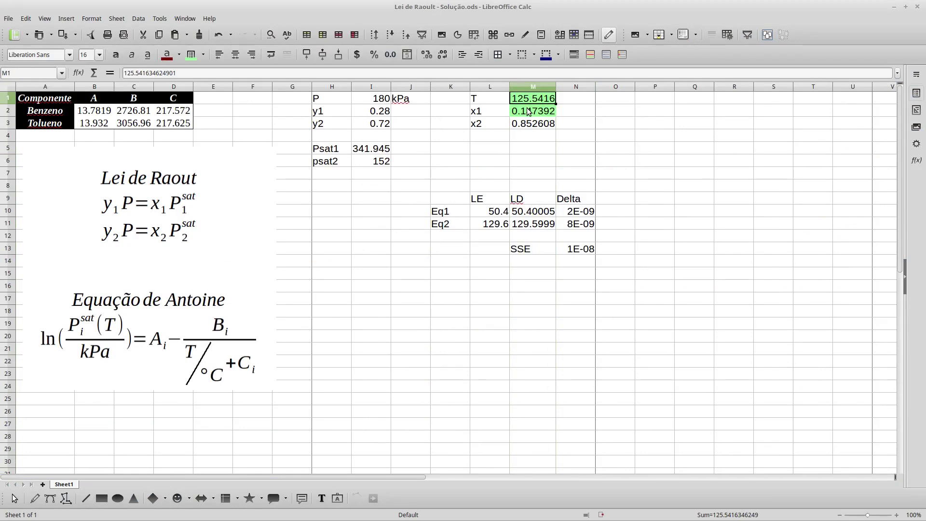
pyautogui.click(529, 111)
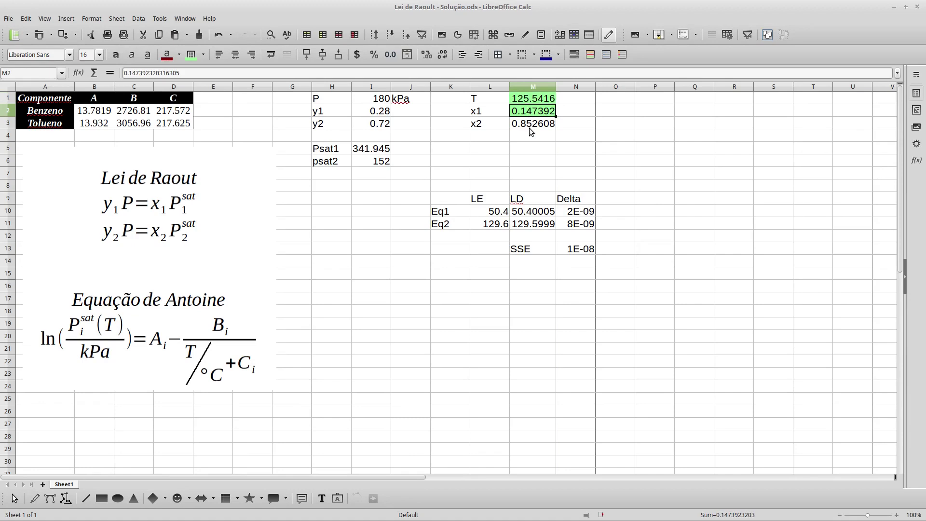
pyautogui.click(372, 112)
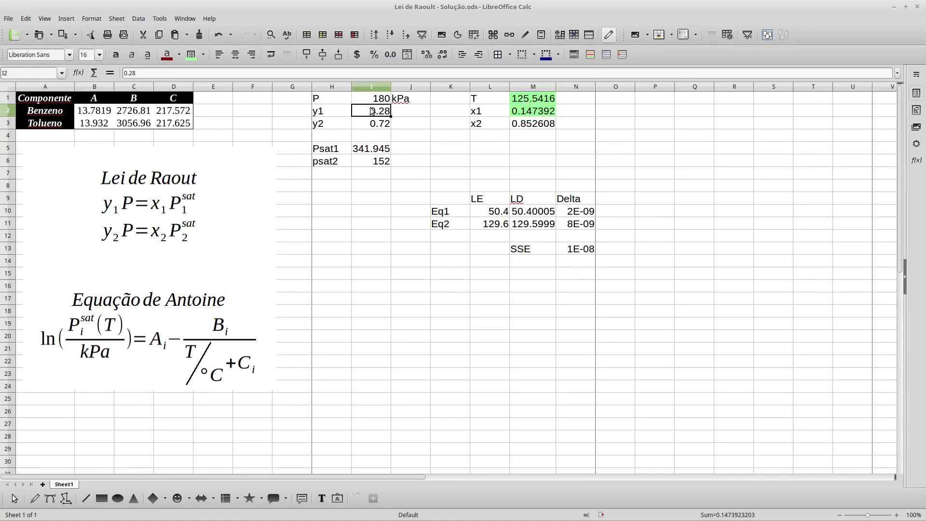
pyautogui.click(379, 121)
pyautogui.click(380, 112)
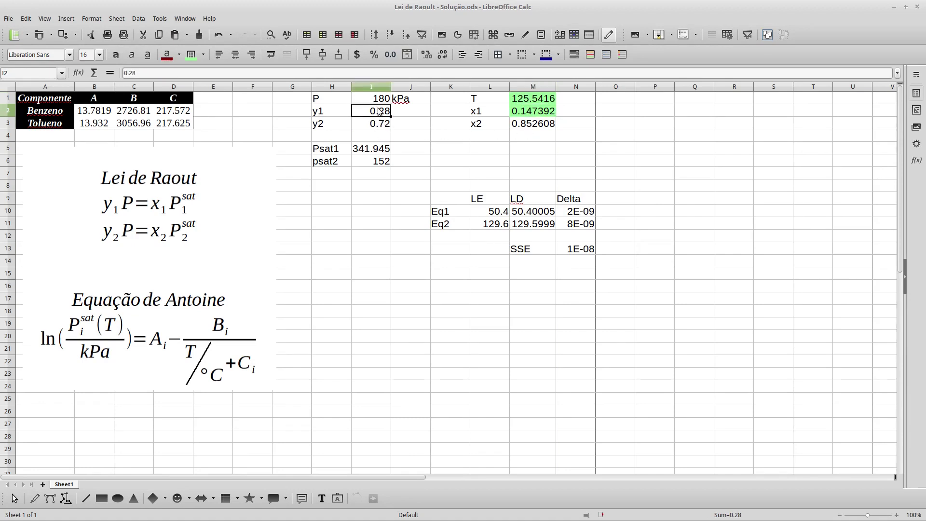